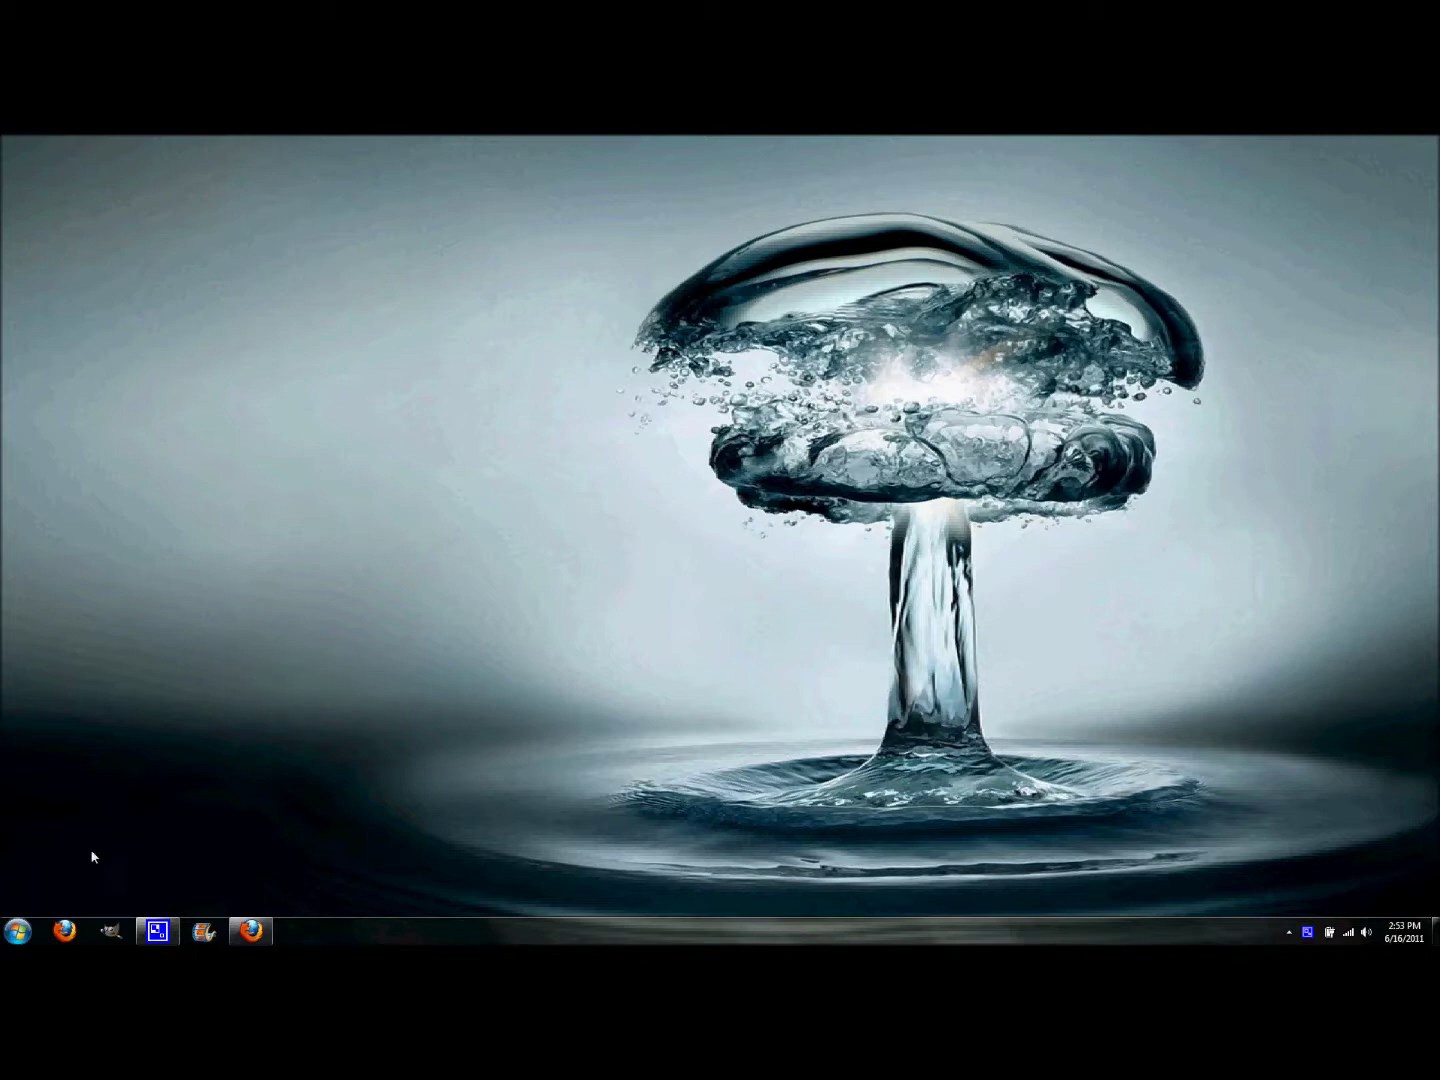
# - Open the Windows Fonts control panel through a Start menu search for 'font'
pyautogui.click(24, 933)
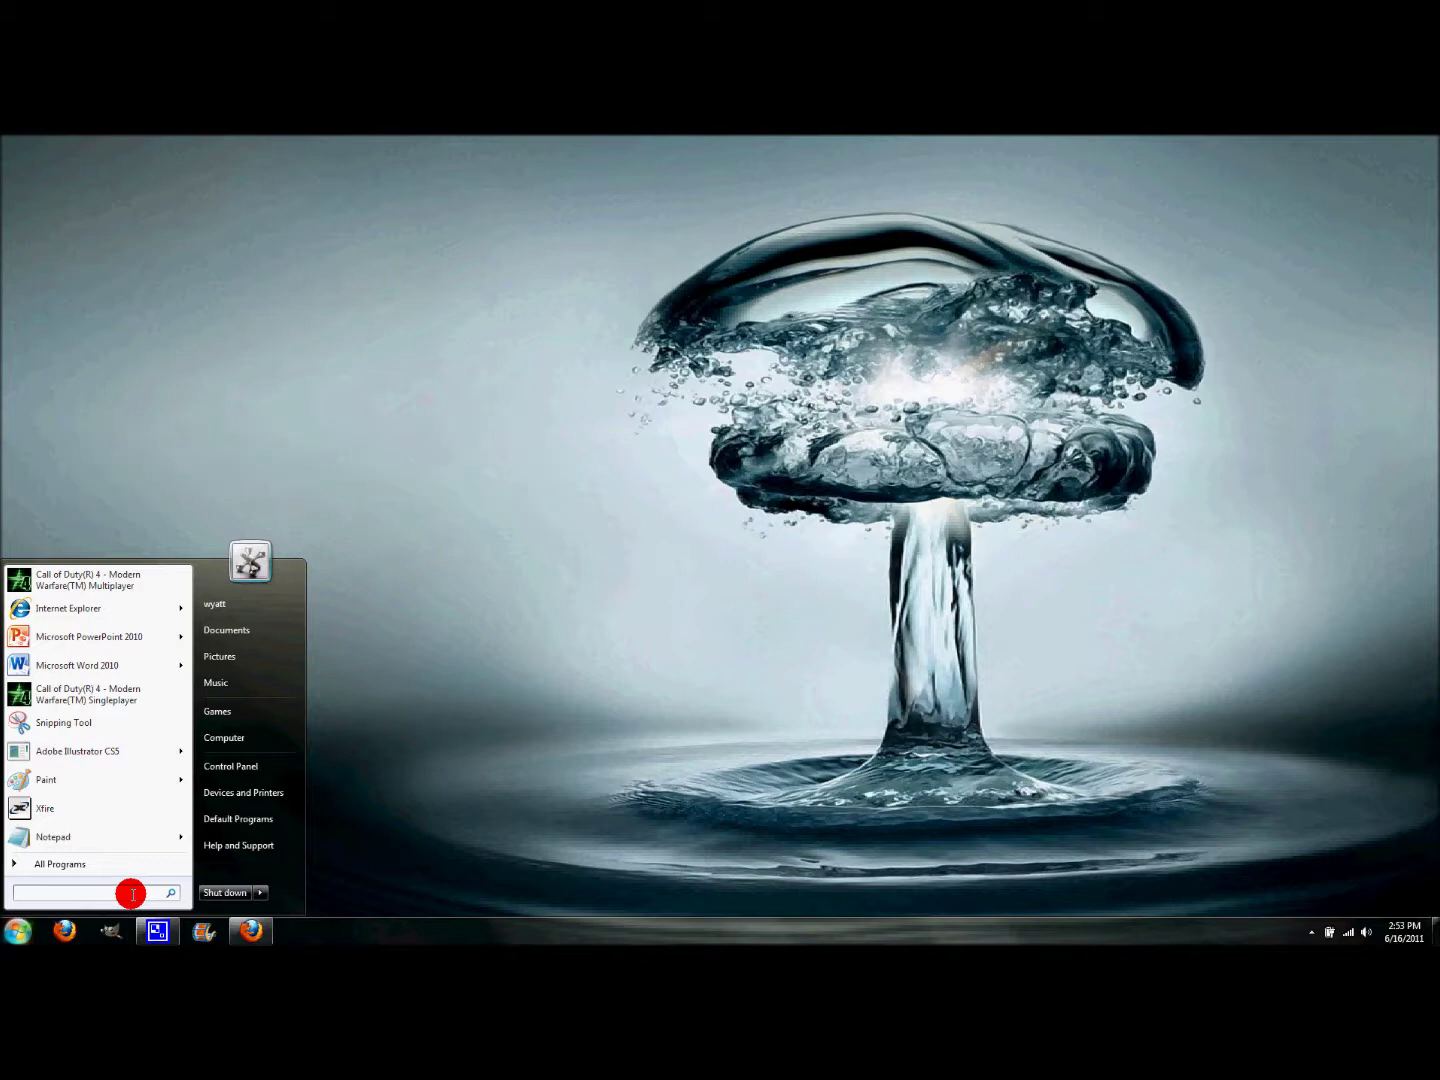
pyautogui.write('font')
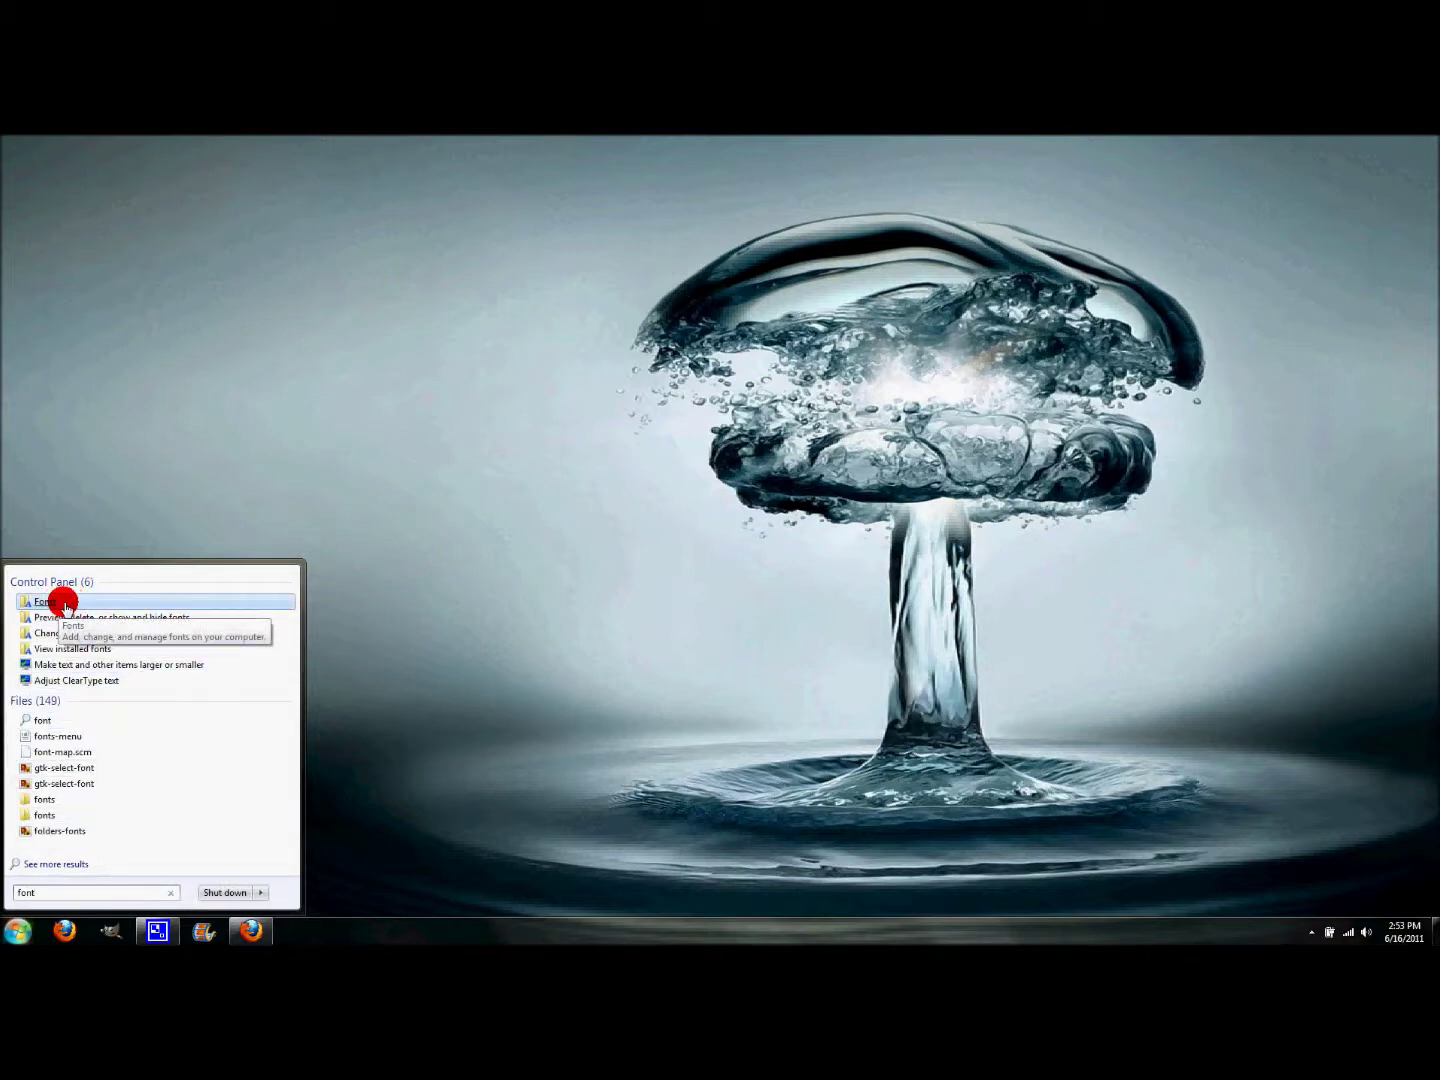
pyautogui.click(65, 605)
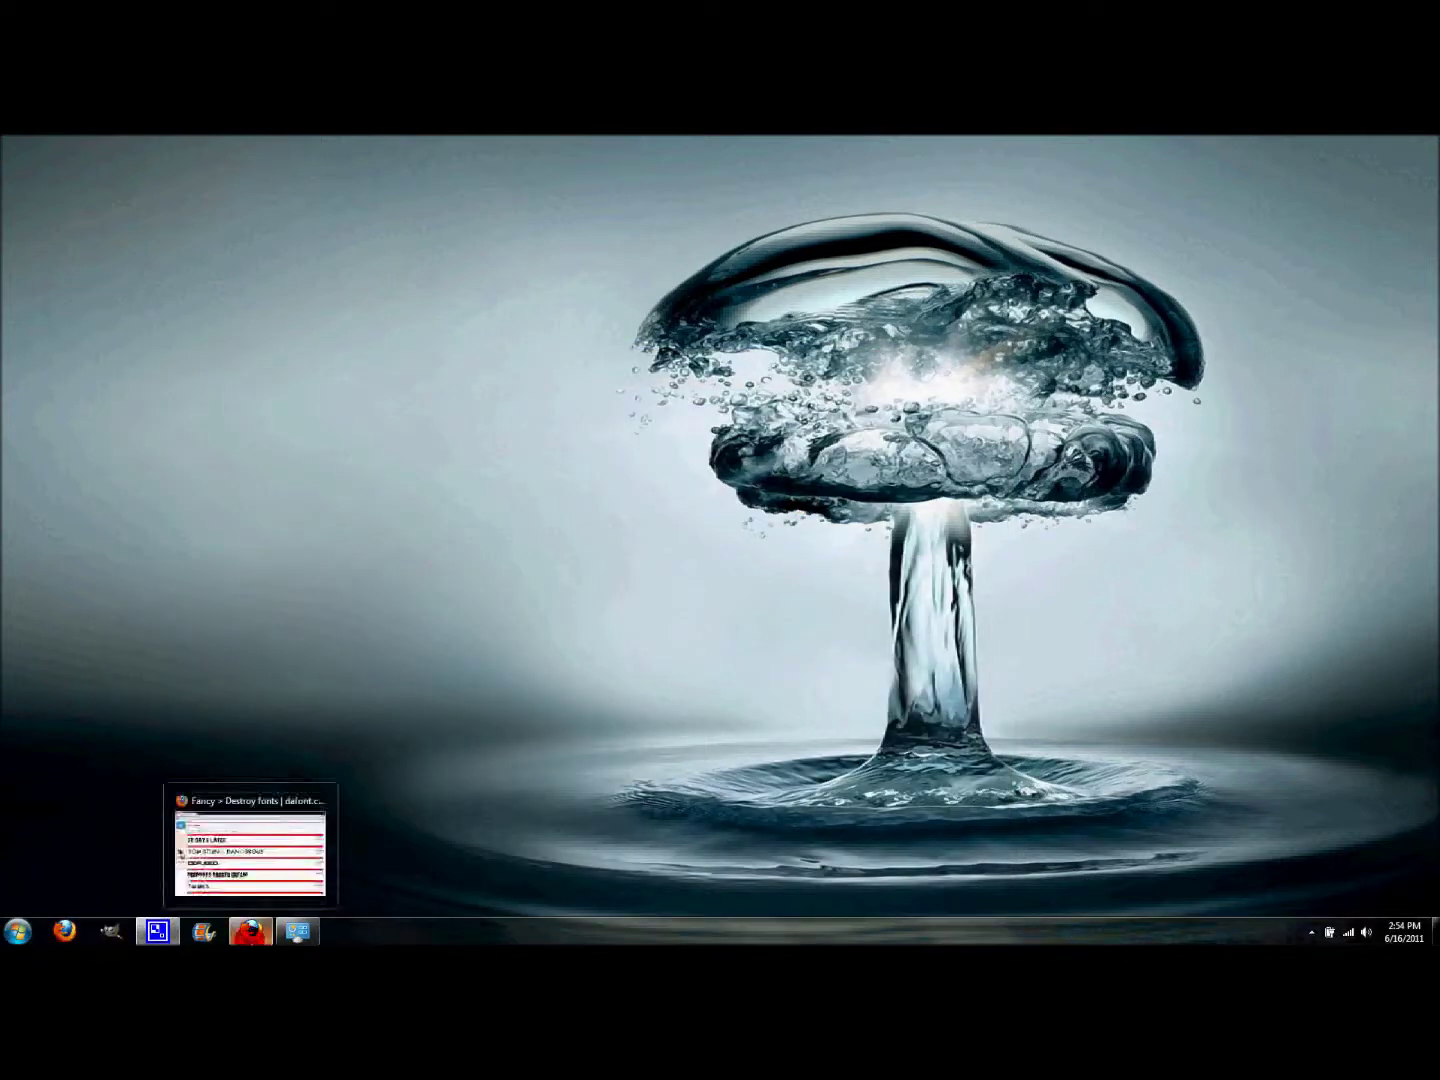
# - Restore the dafont Firefox window and scroll the Fancy > Destroy list to Defused
pyautogui.click(250, 932)
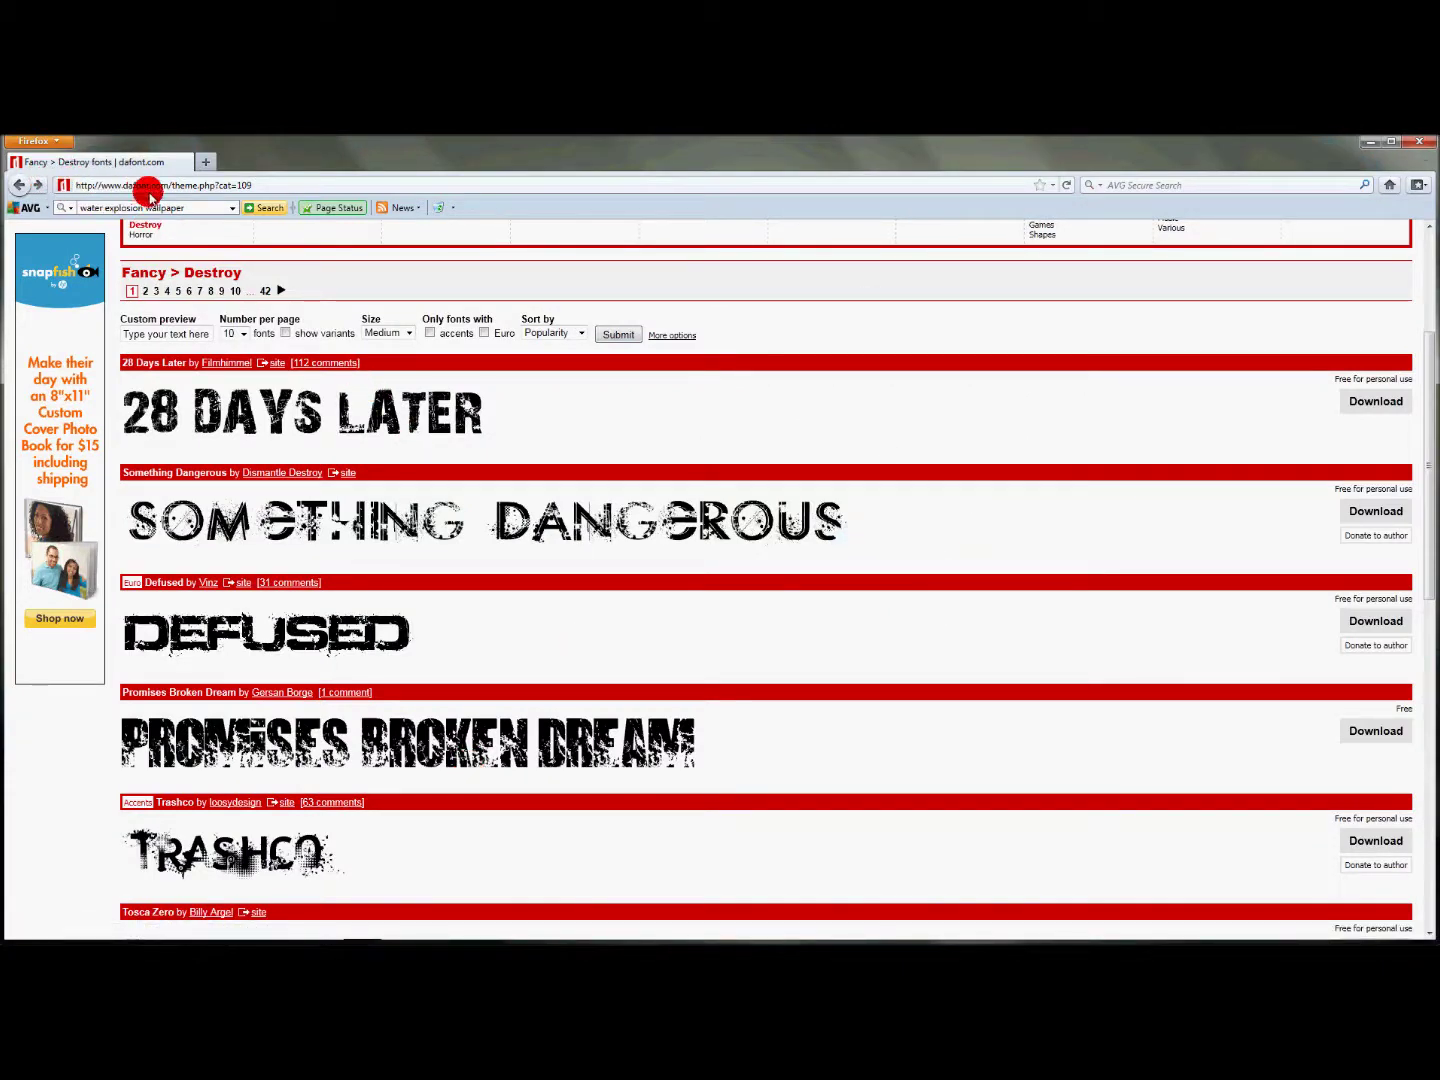
pyautogui.scroll(2, 447, 570)
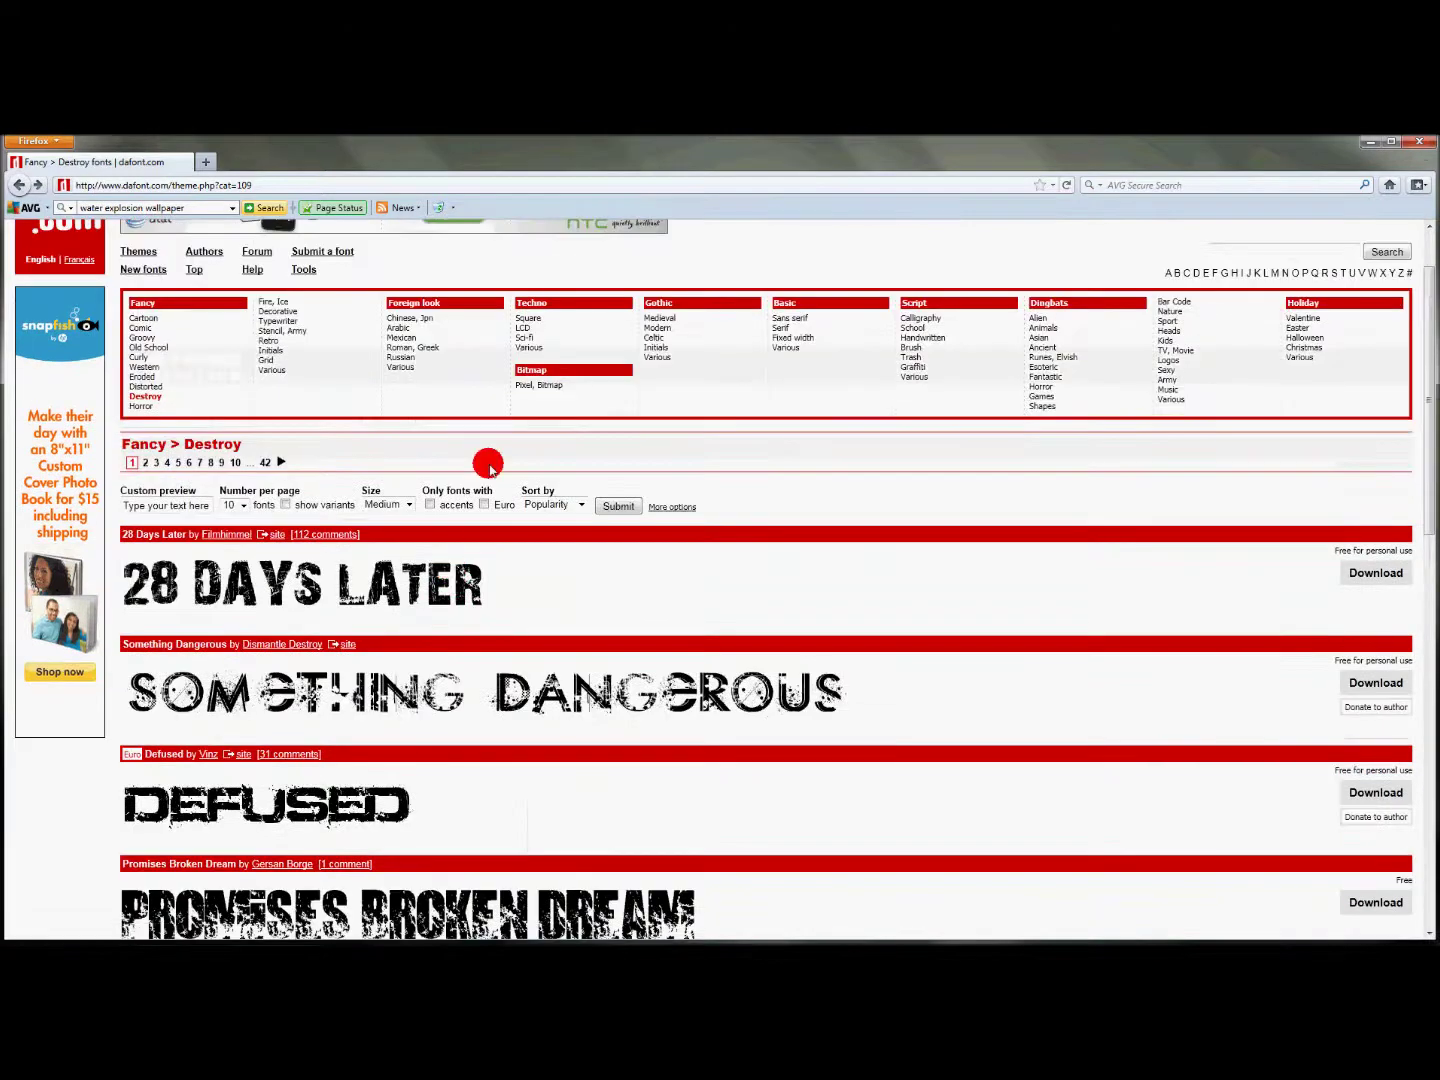
pyautogui.scroll(1, 439, 465)
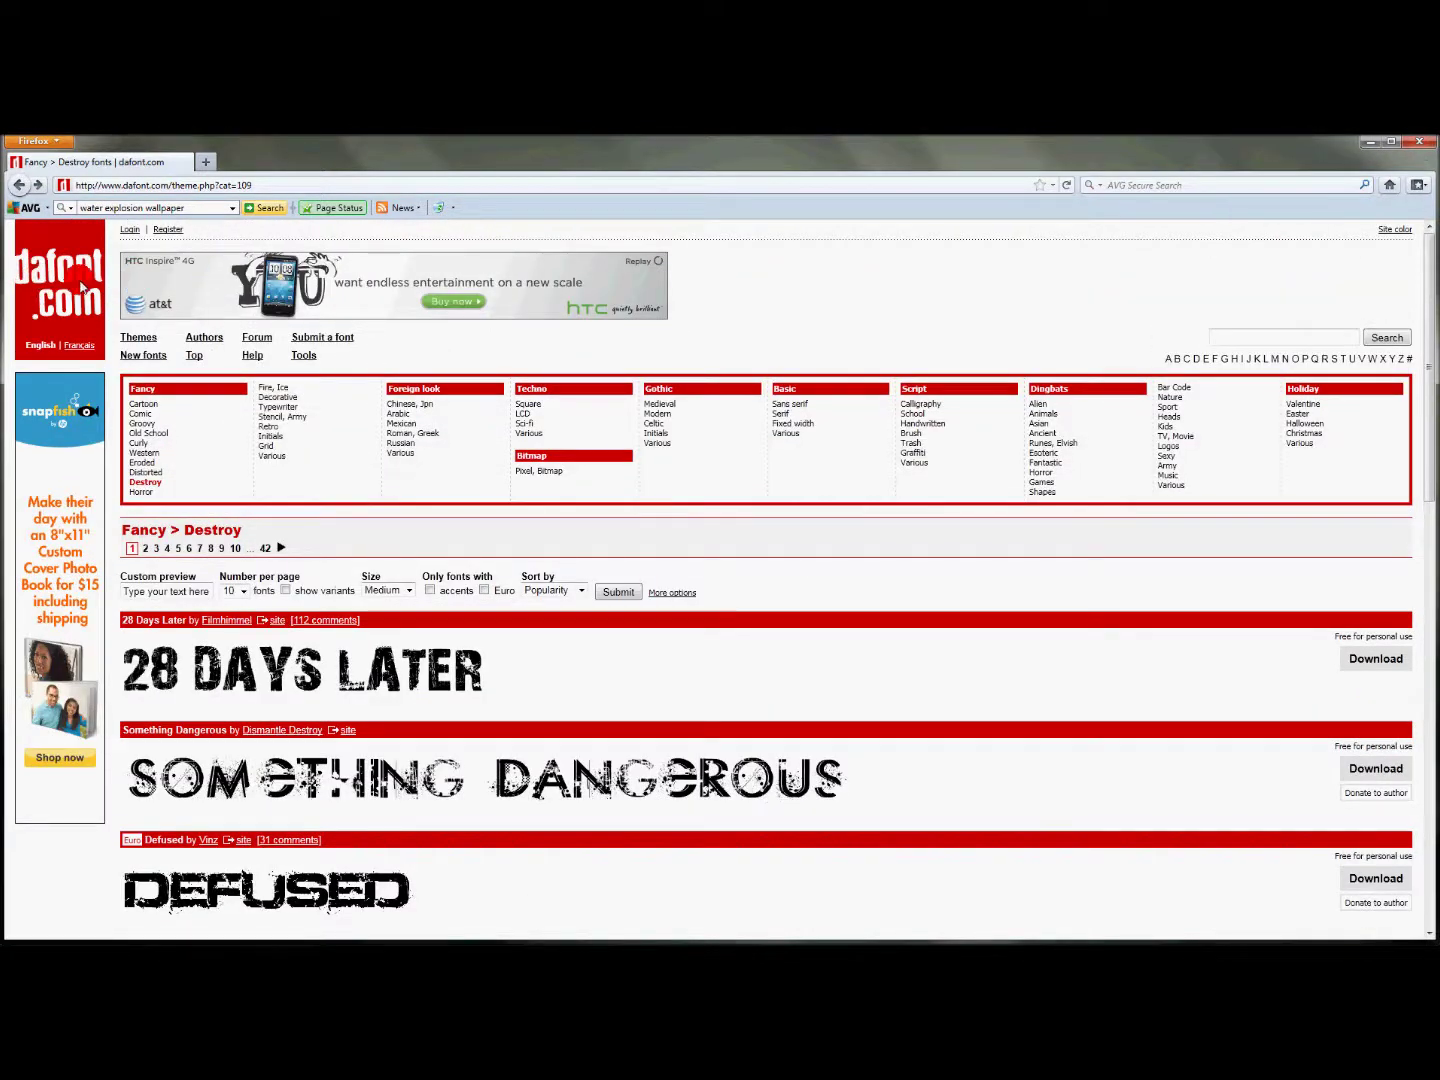
pyautogui.scroll(-3, 525, 633)
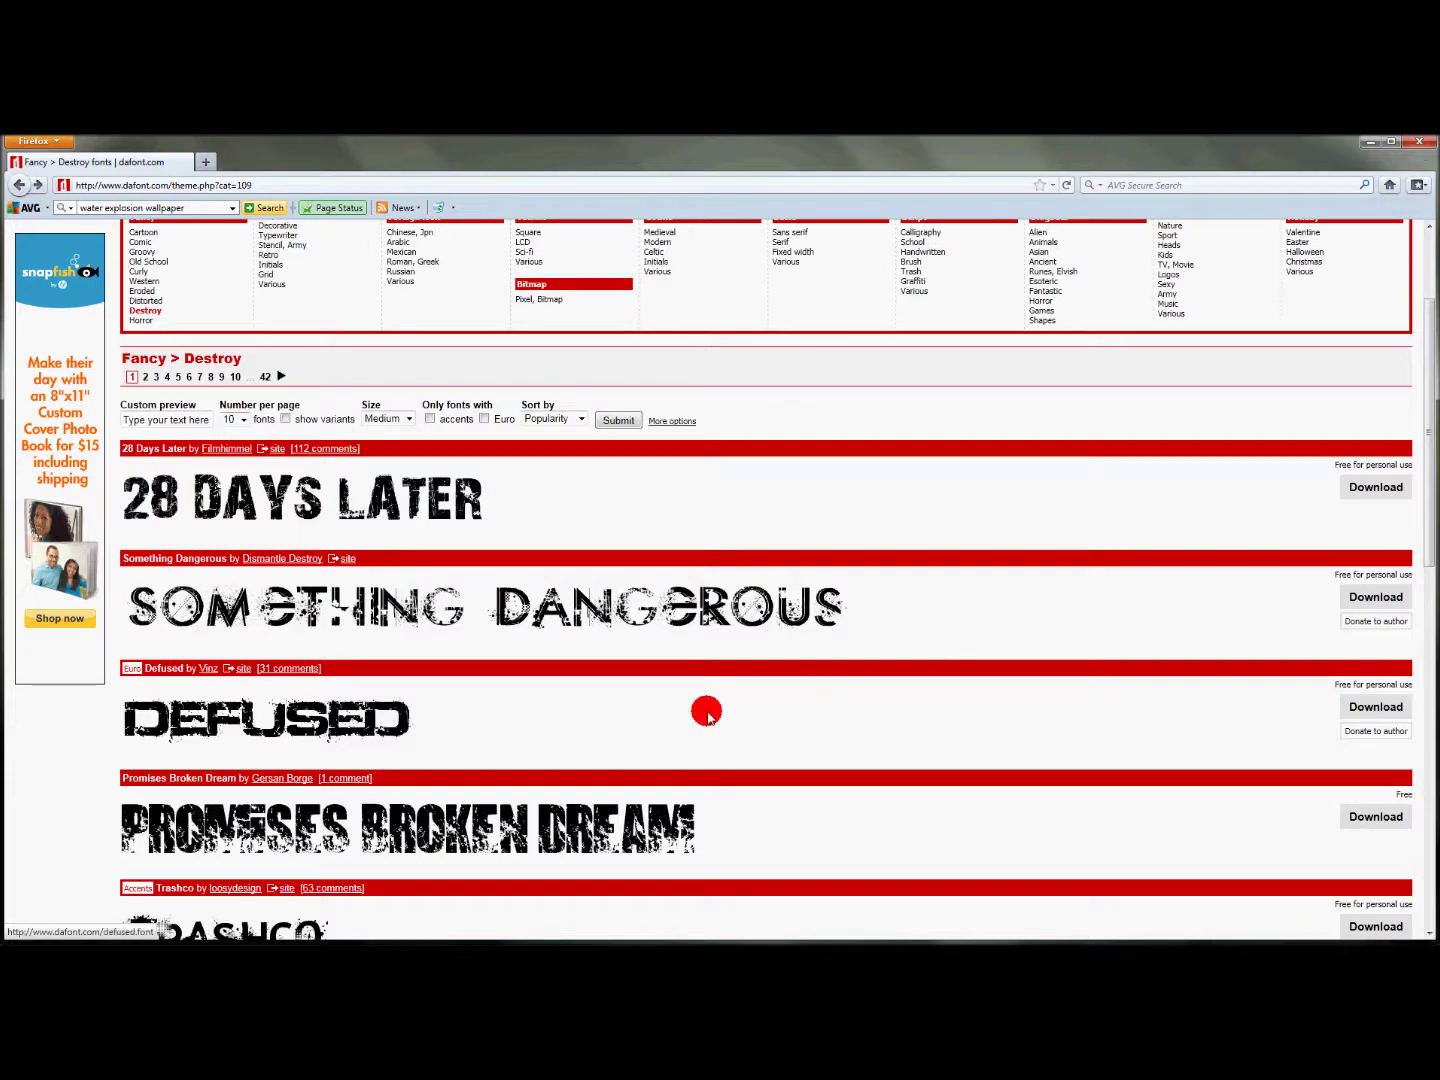
pyautogui.scroll(-2, 651, 700)
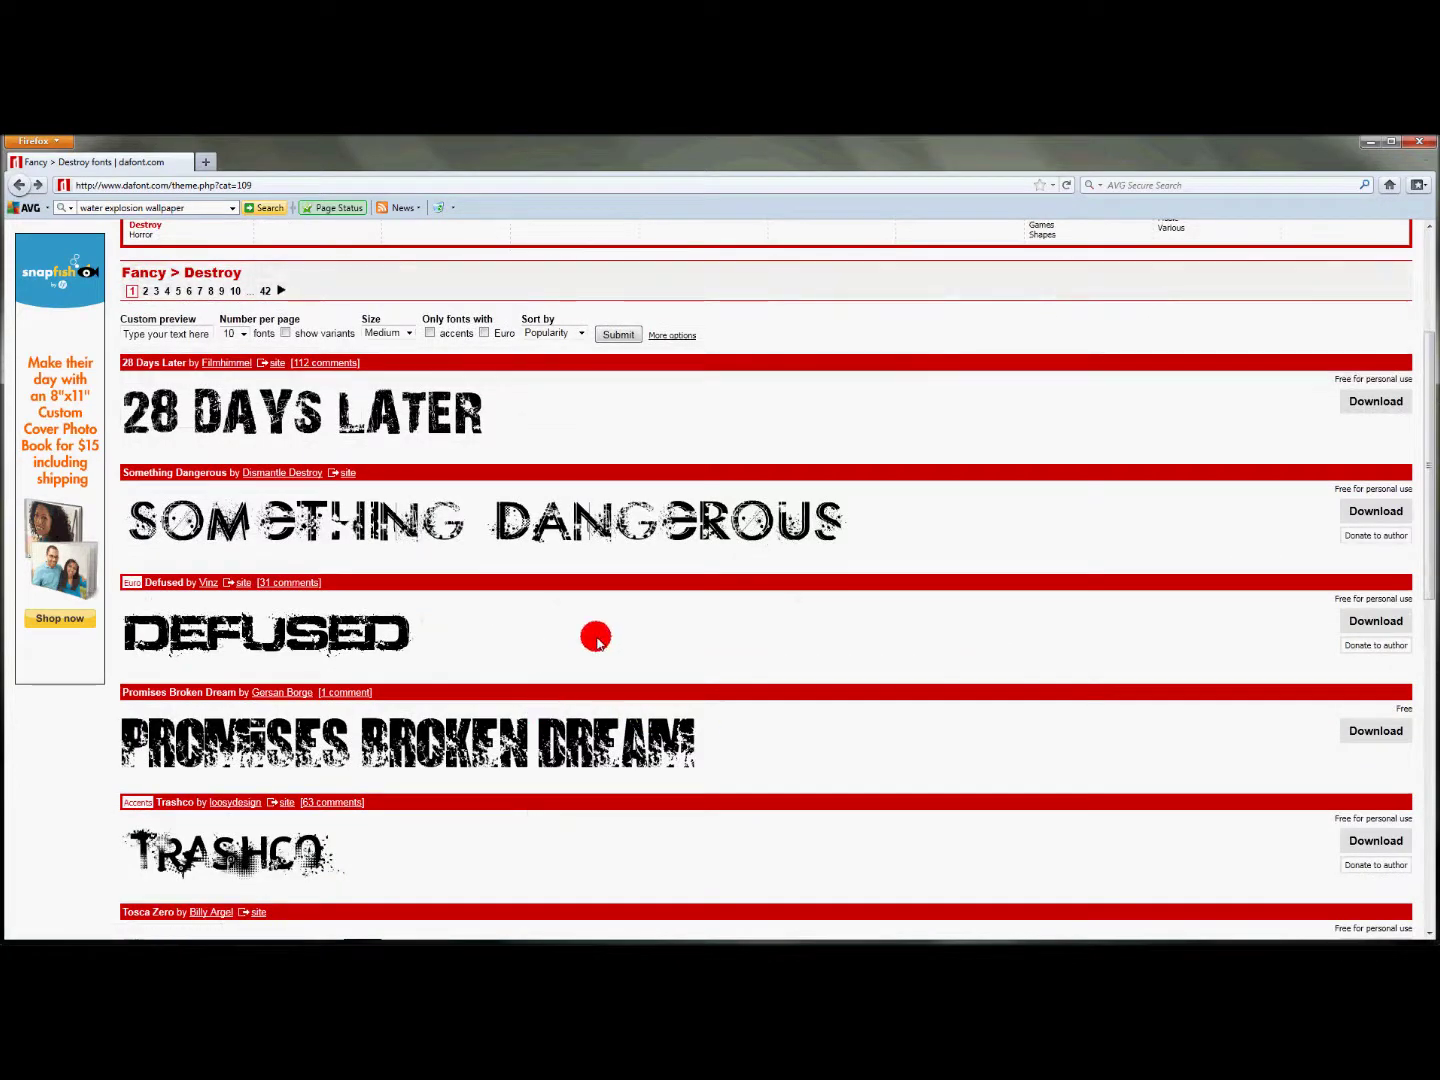
pyautogui.scroll(-2, 823, 660)
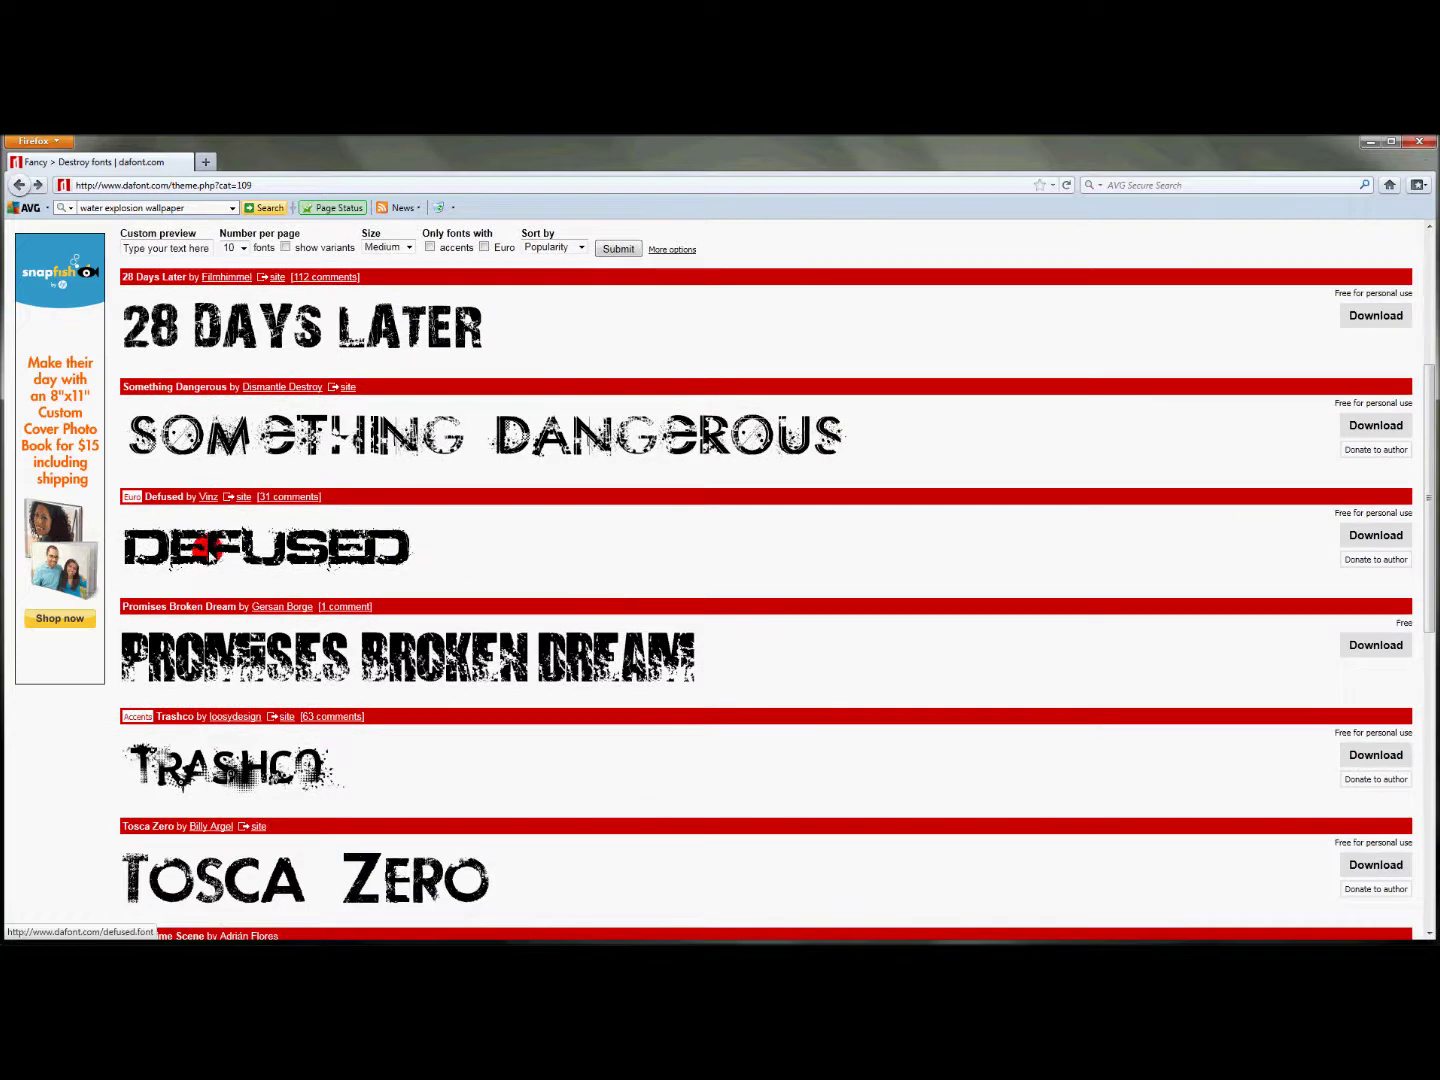
pyautogui.scroll(4, 370, 620)
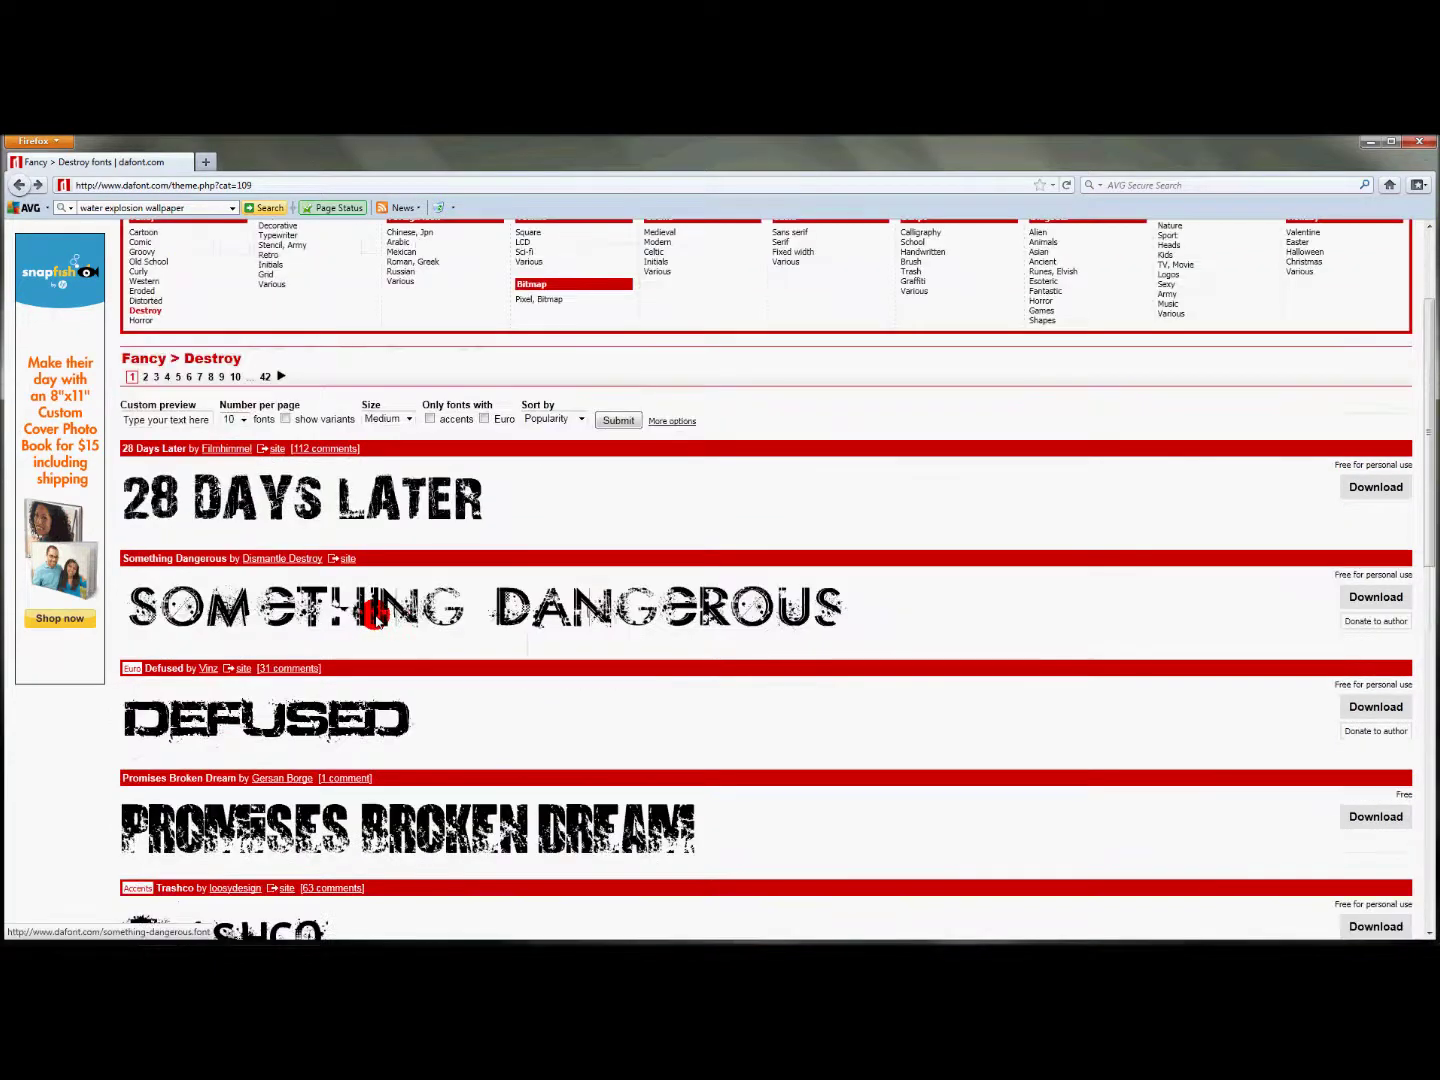
pyautogui.scroll(2, 321, 465)
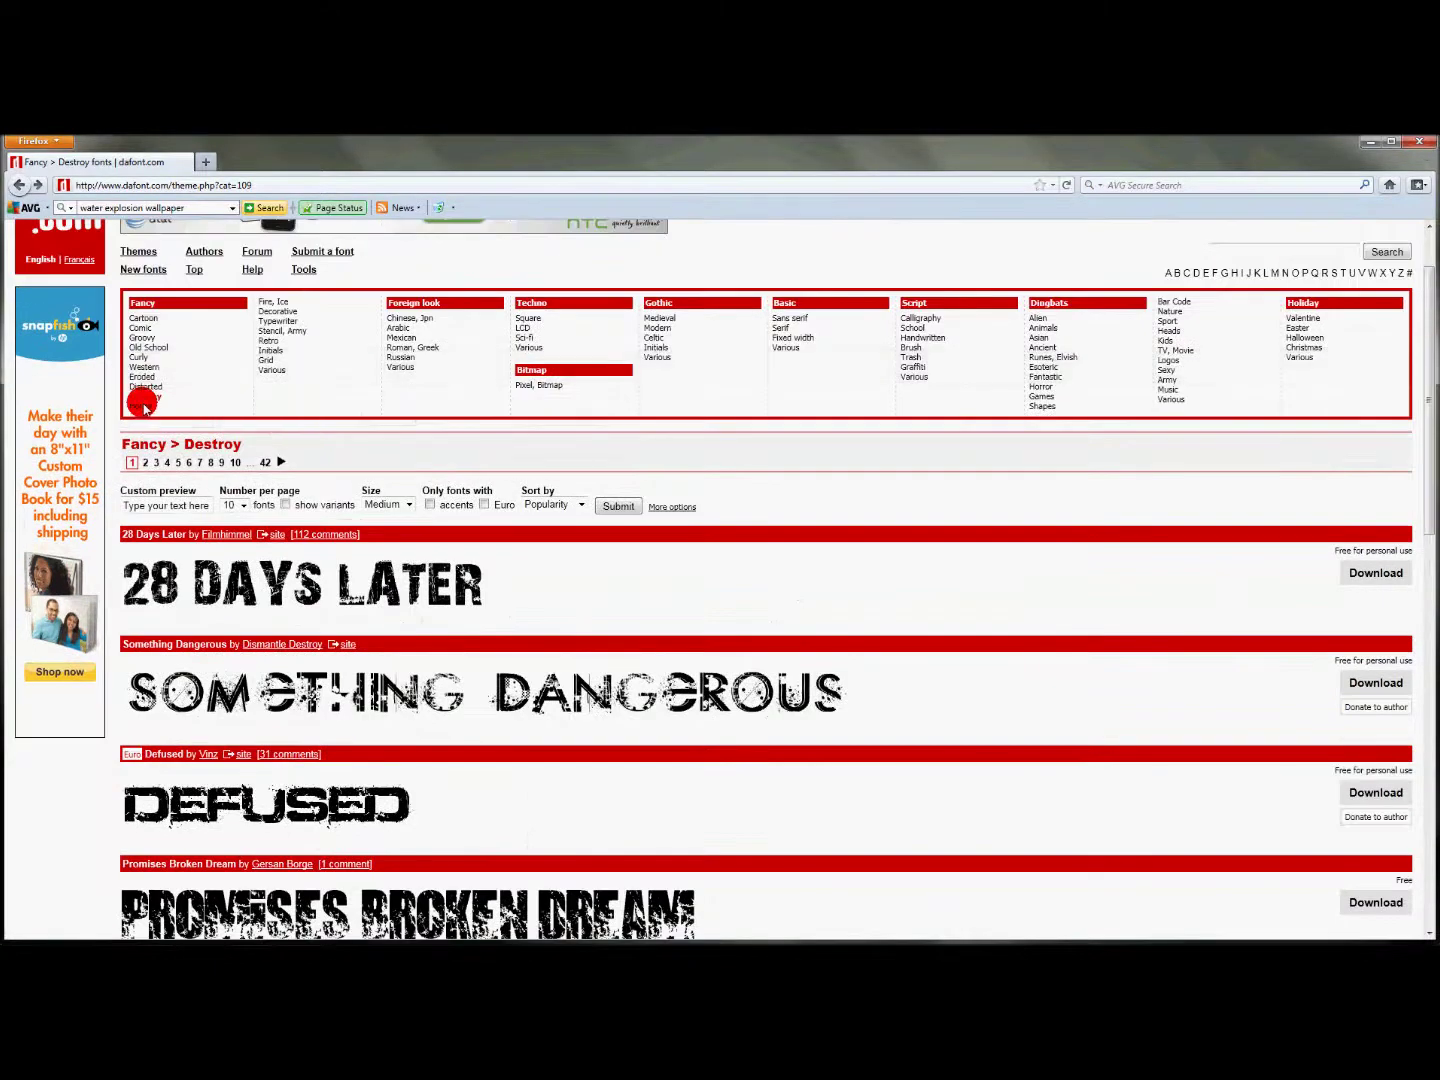
pyautogui.scroll(-2, 477, 683)
pyautogui.scroll(-2, 477, 683)
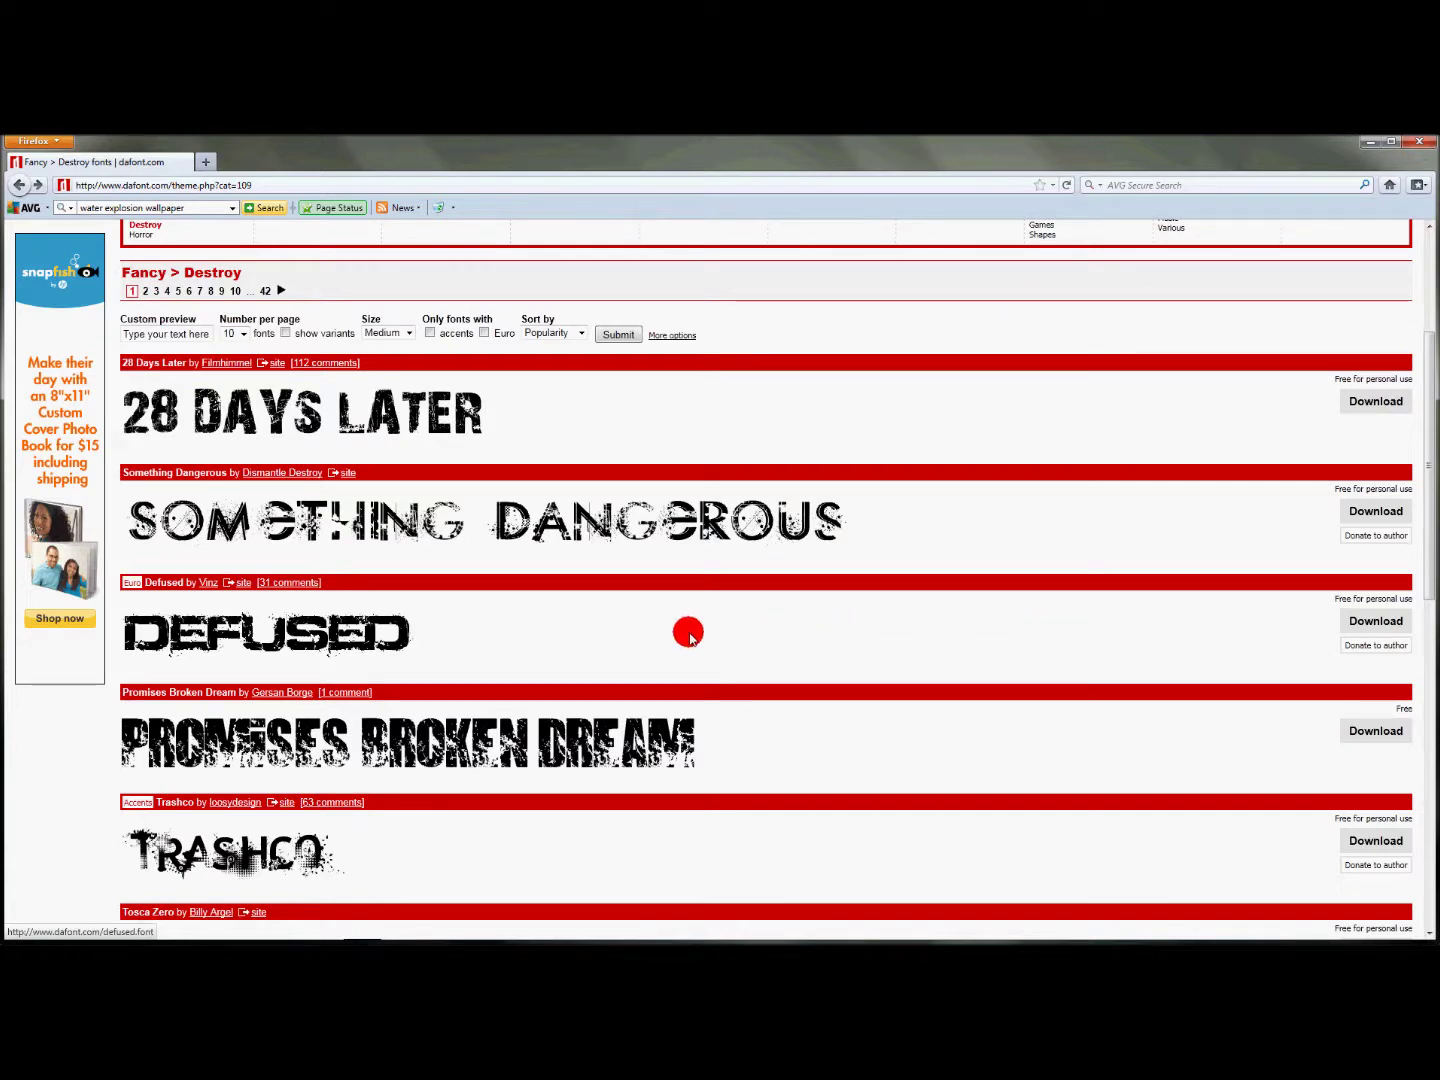
# - Download the Defused font as defused.zip and open it in WinRAR
pyautogui.click(1374, 622)
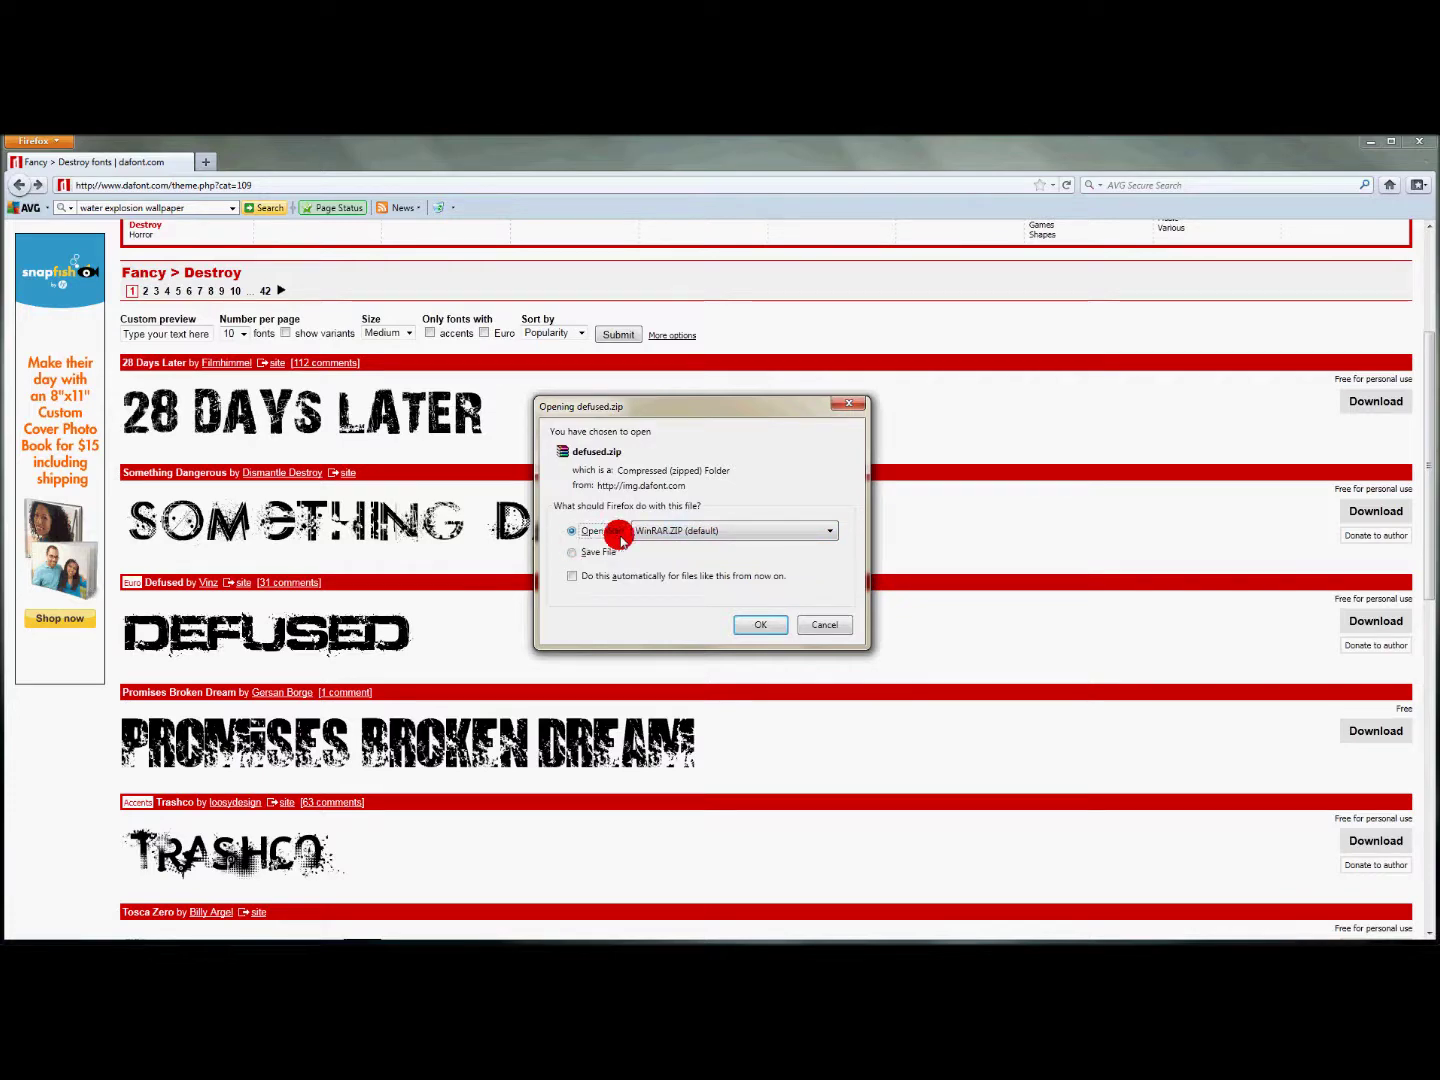
pyautogui.click(761, 624)
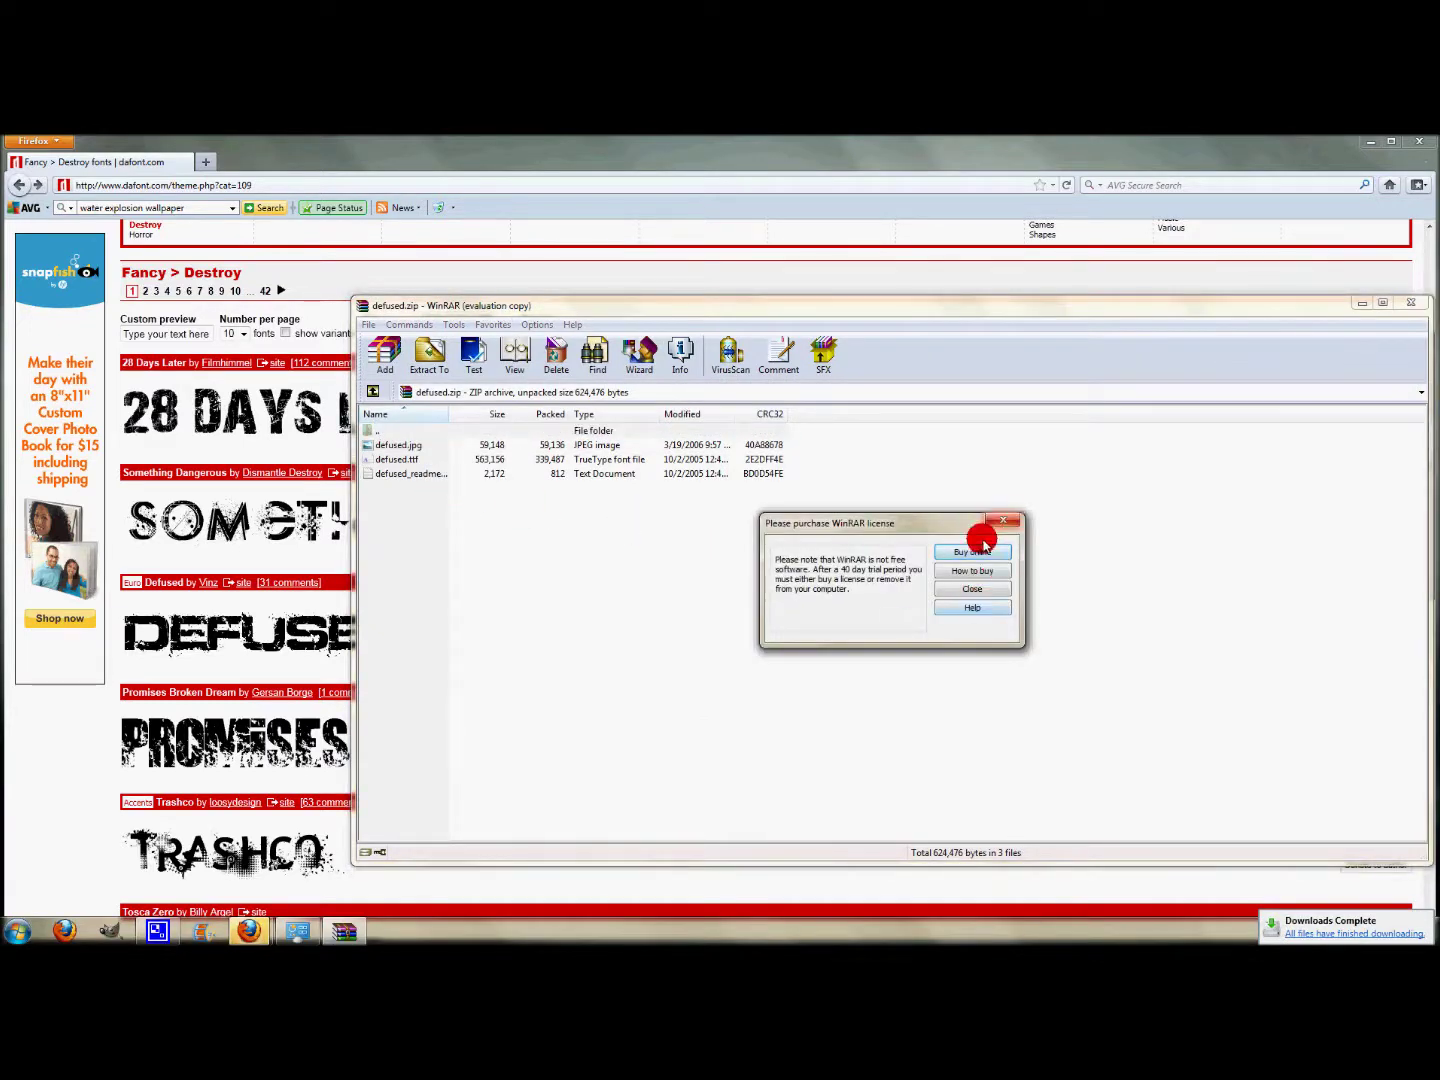
# - Dismiss the WinRAR licence reminder and drag defused.ttf onto the Fonts taskbar button
pyautogui.click(1004, 520)
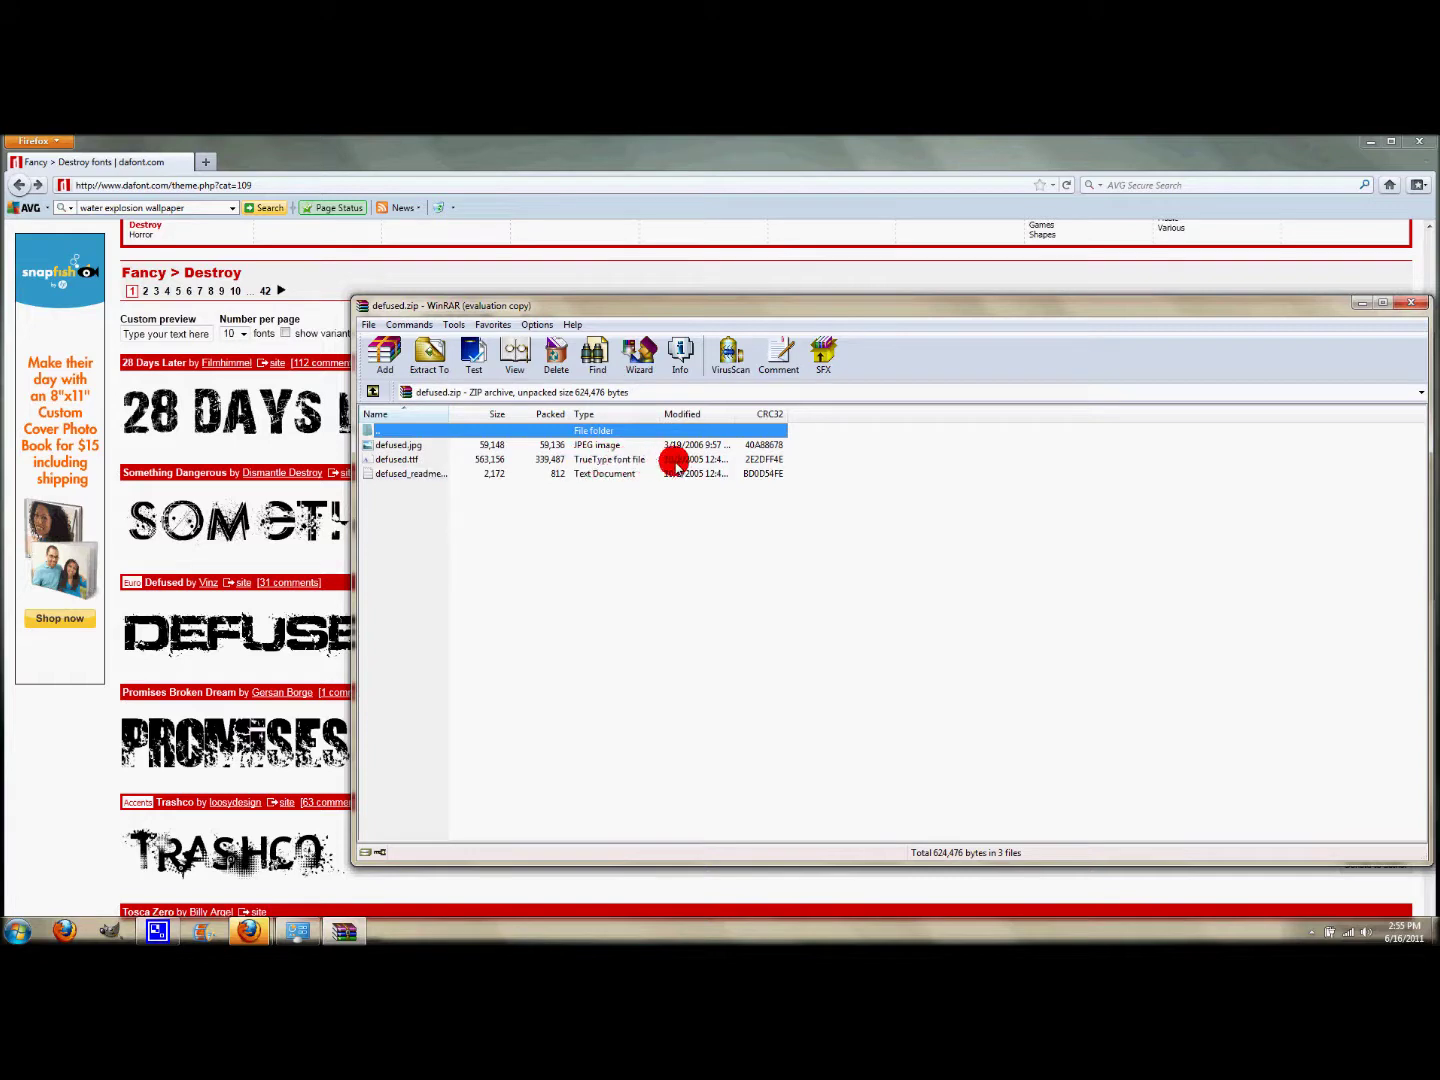
pyautogui.click(443, 461)
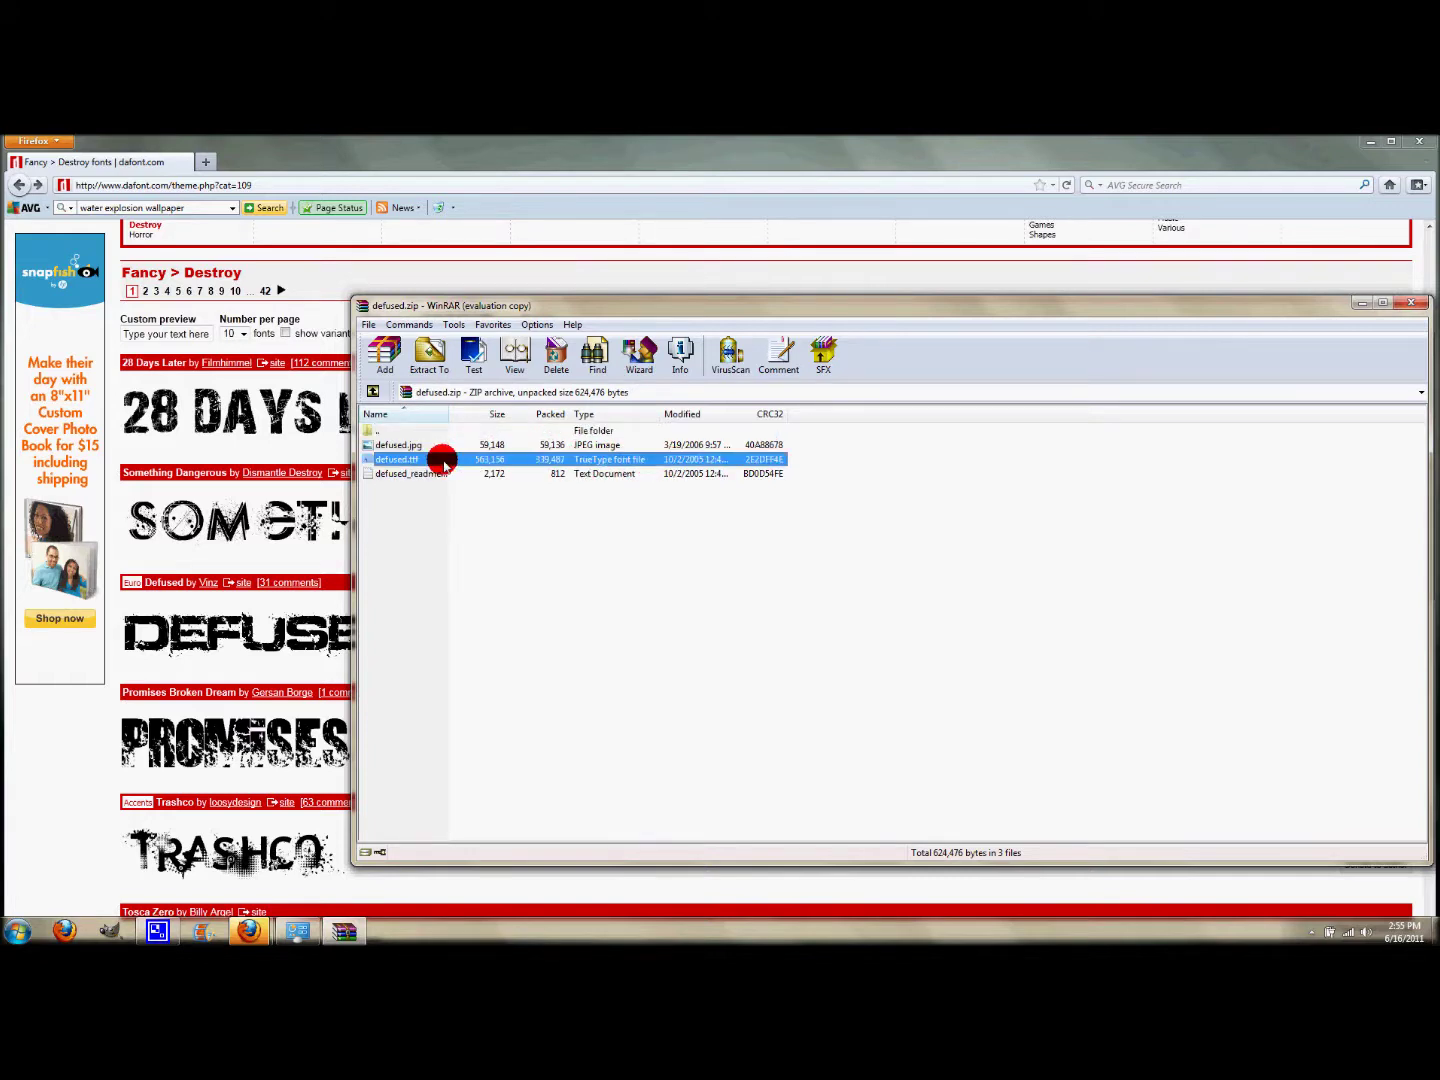
pyautogui.moveTo(444, 462); pyautogui.dragTo(301, 938)
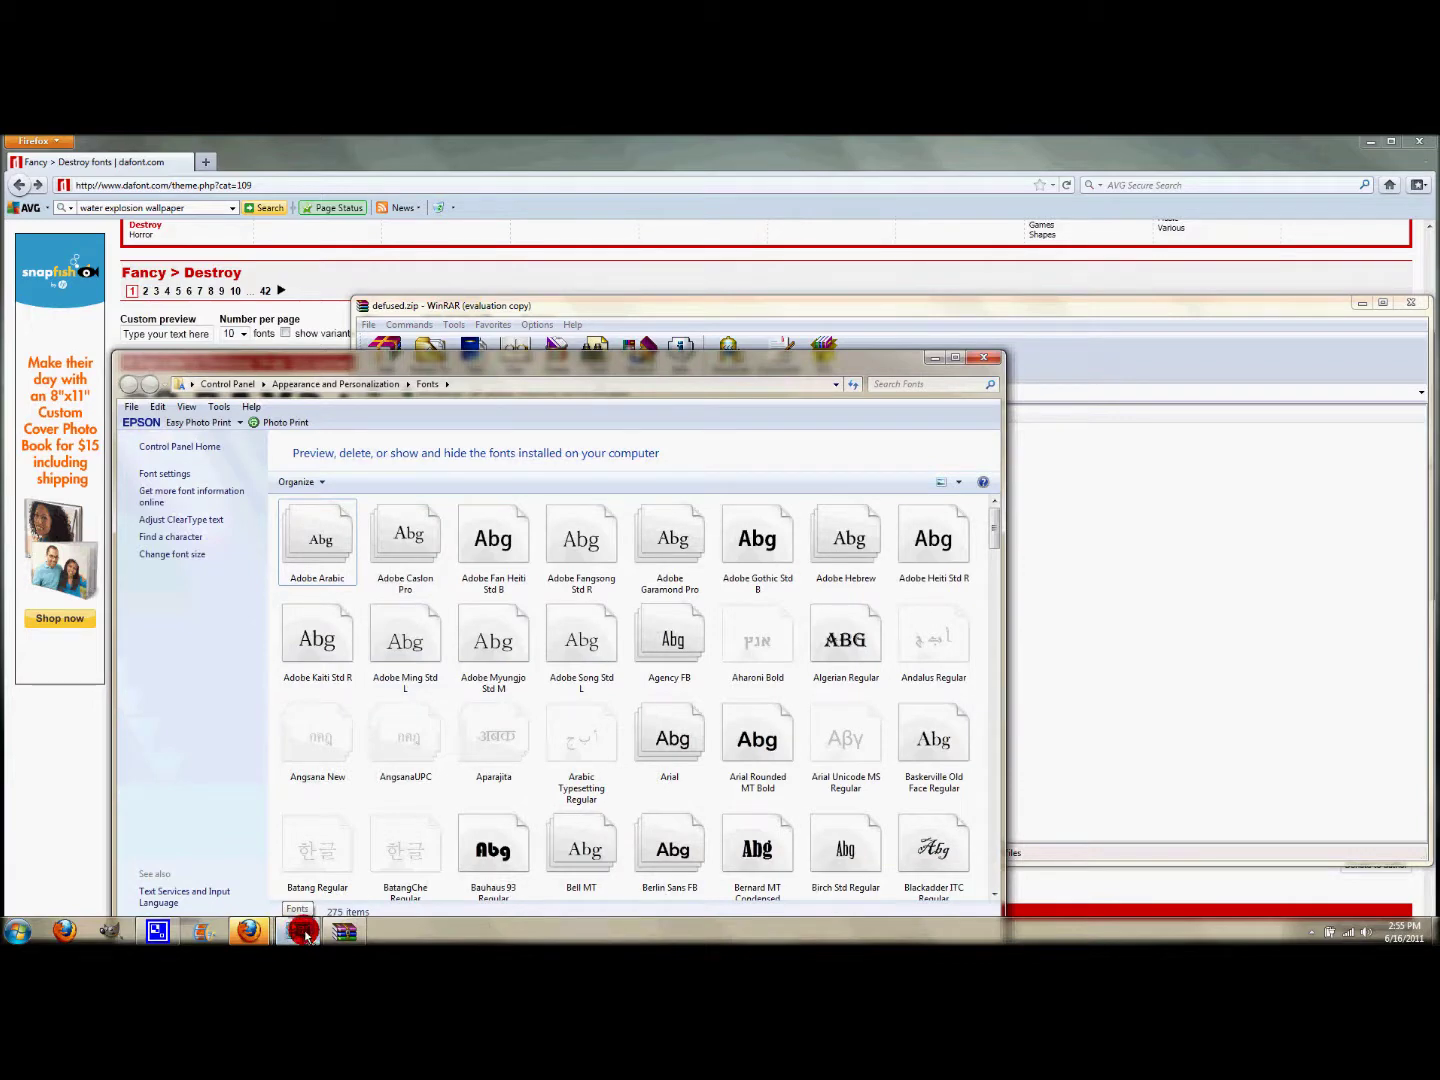
# - Drop defused.ttf into the Fonts window to install Defused Extended Bold, then close it
pyautogui.moveTo(305, 935); pyautogui.dragTo(358, 882)
pyautogui.moveTo(472, 790); pyautogui.dragTo(536, 778)
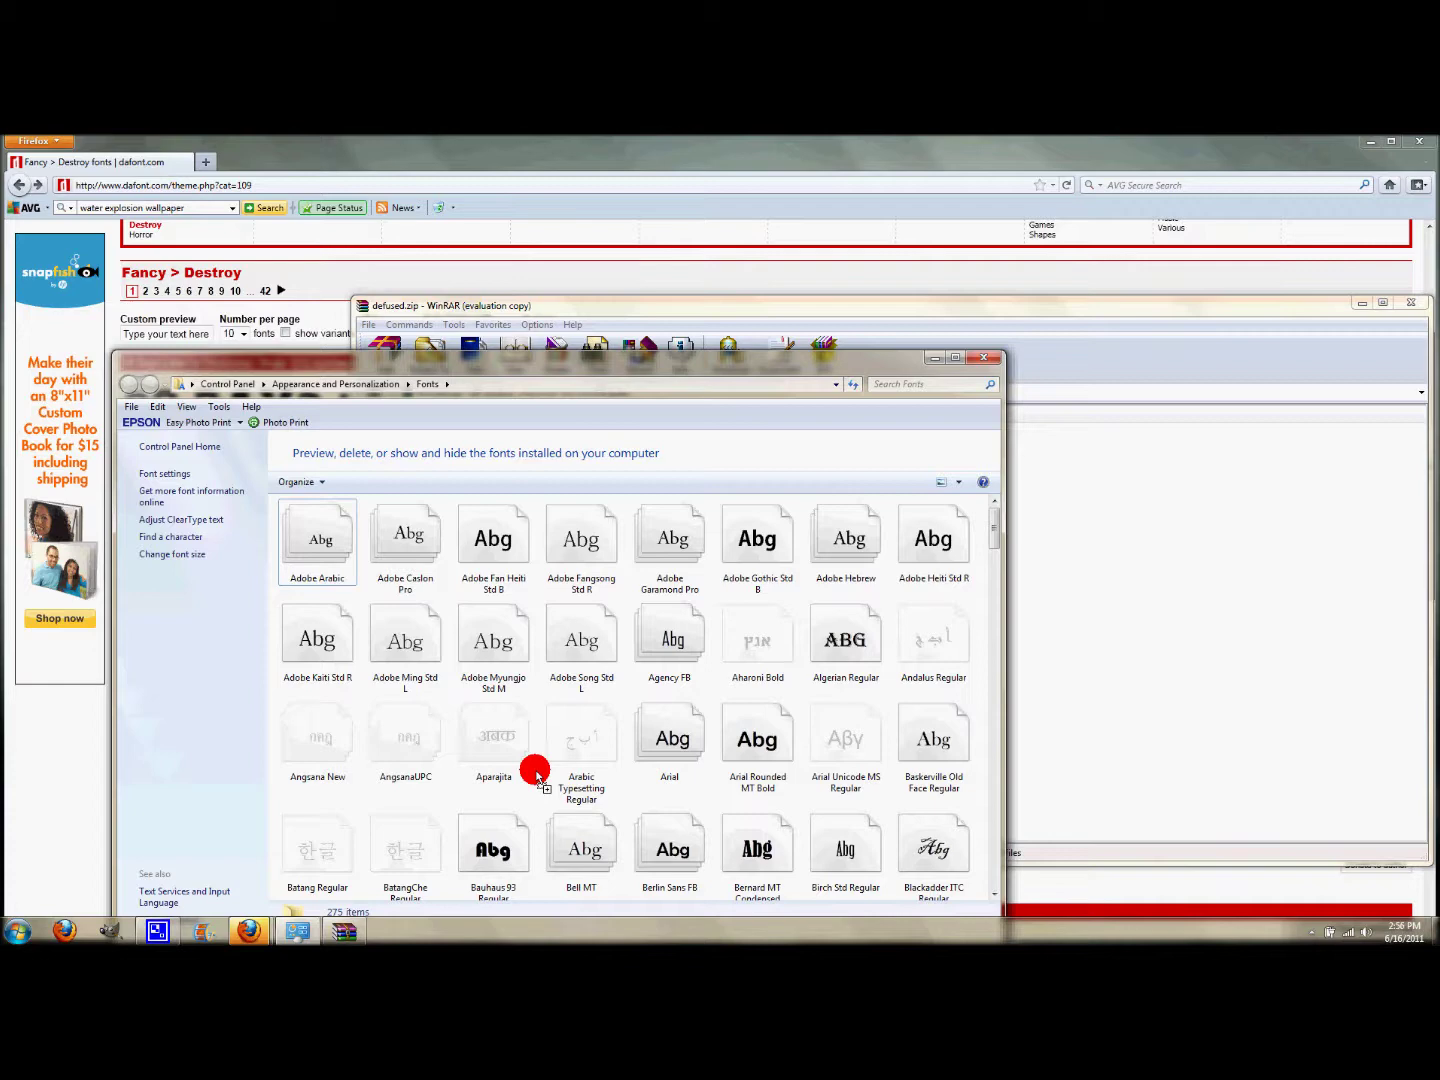
pyautogui.moveTo(536, 778); pyautogui.dragTo(544, 771)
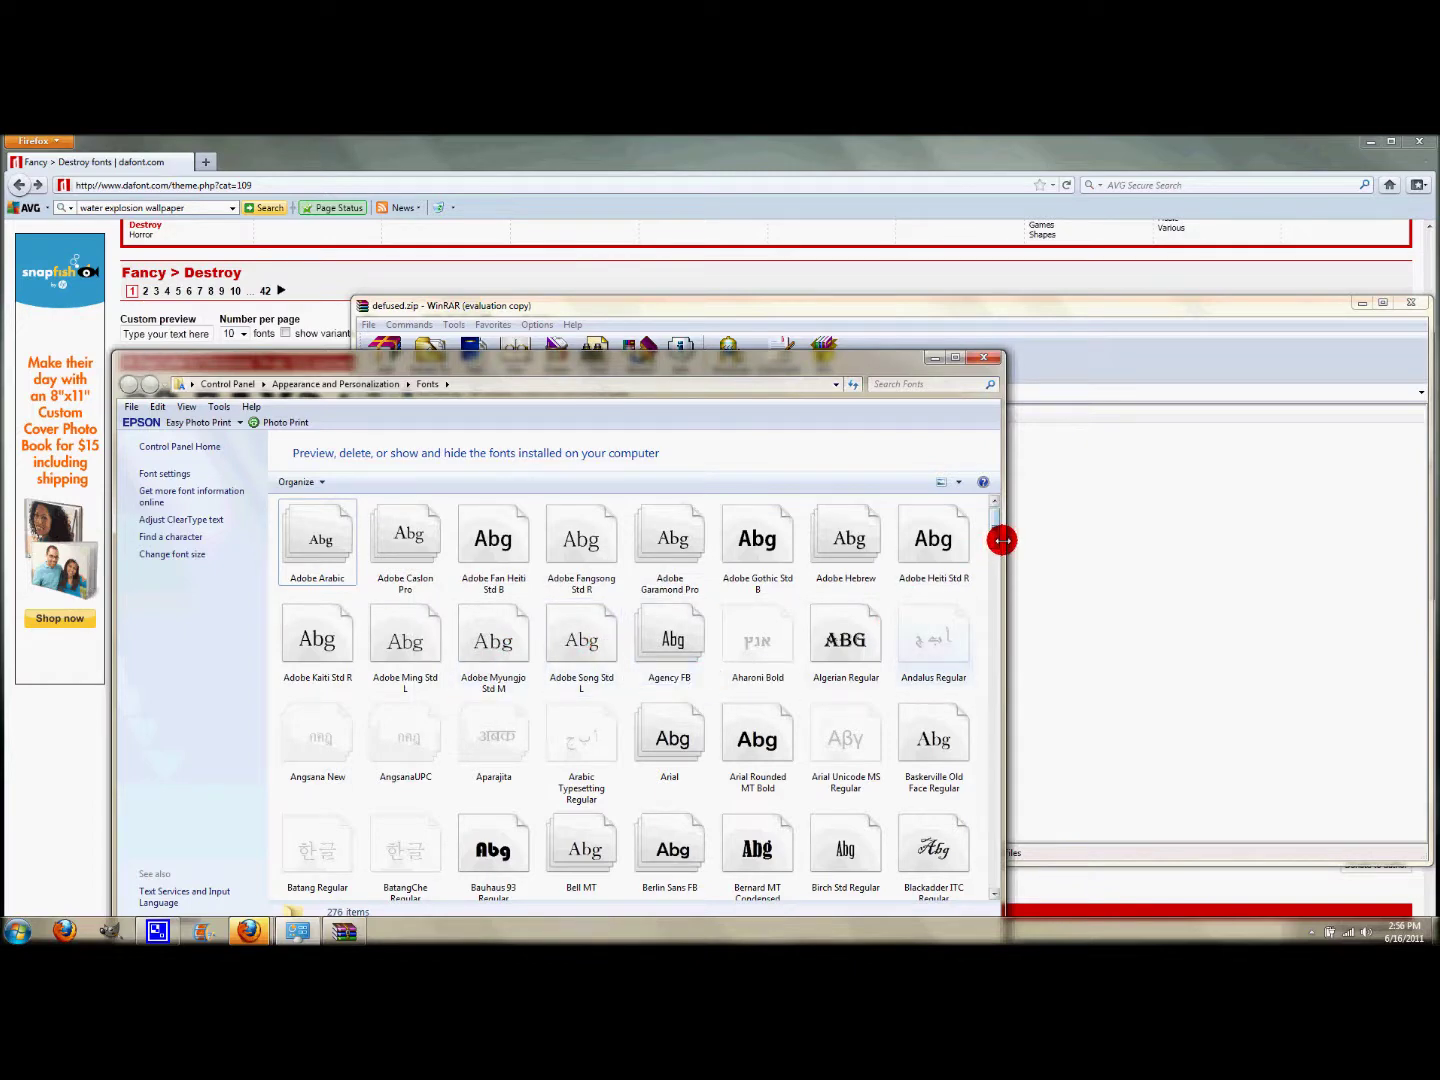
pyautogui.moveTo(987, 530); pyautogui.dragTo(993, 620)
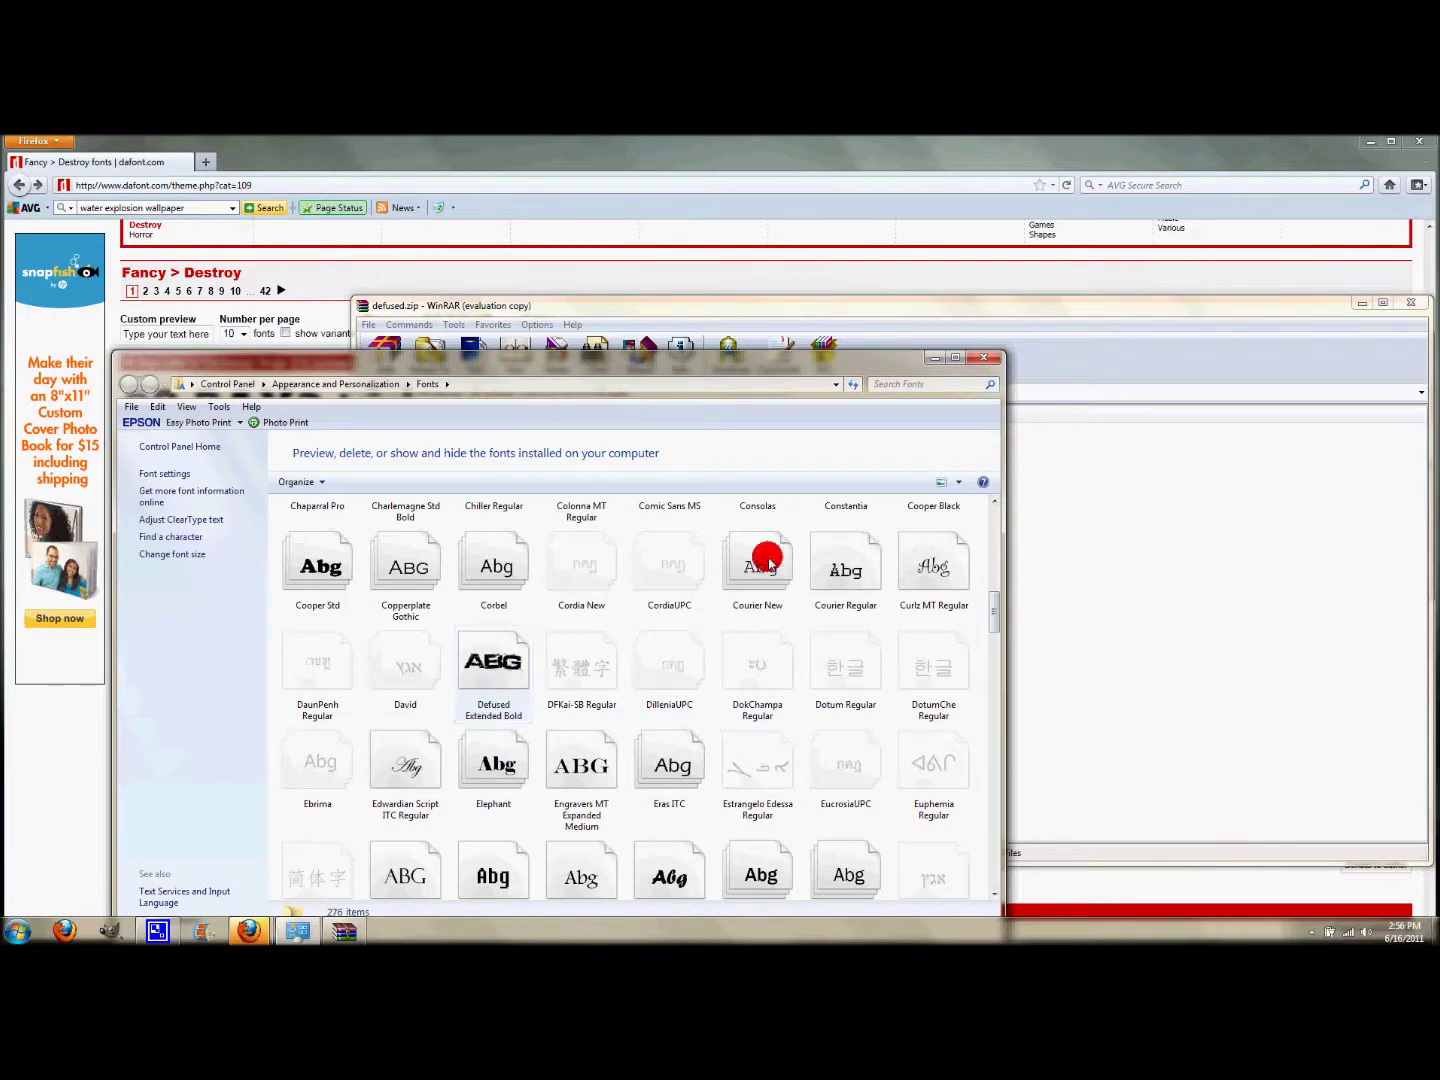
pyautogui.click(985, 360)
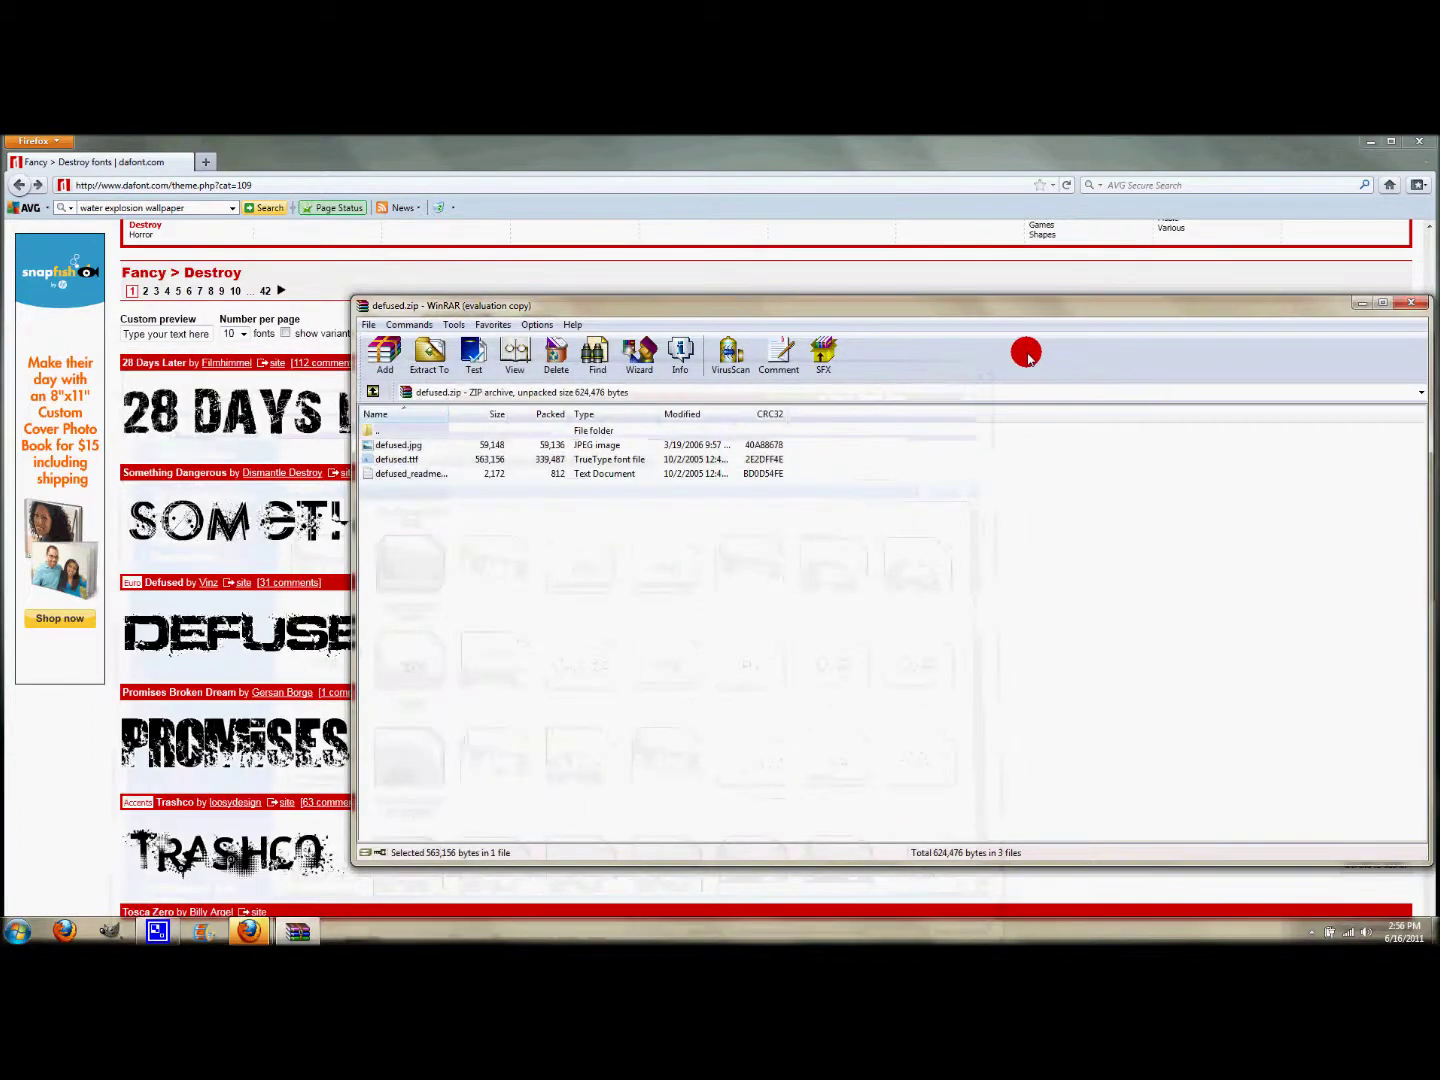
# - Close the WinRAR archive and minimize Firefox to clear the desktop
pyautogui.click(1421, 302)
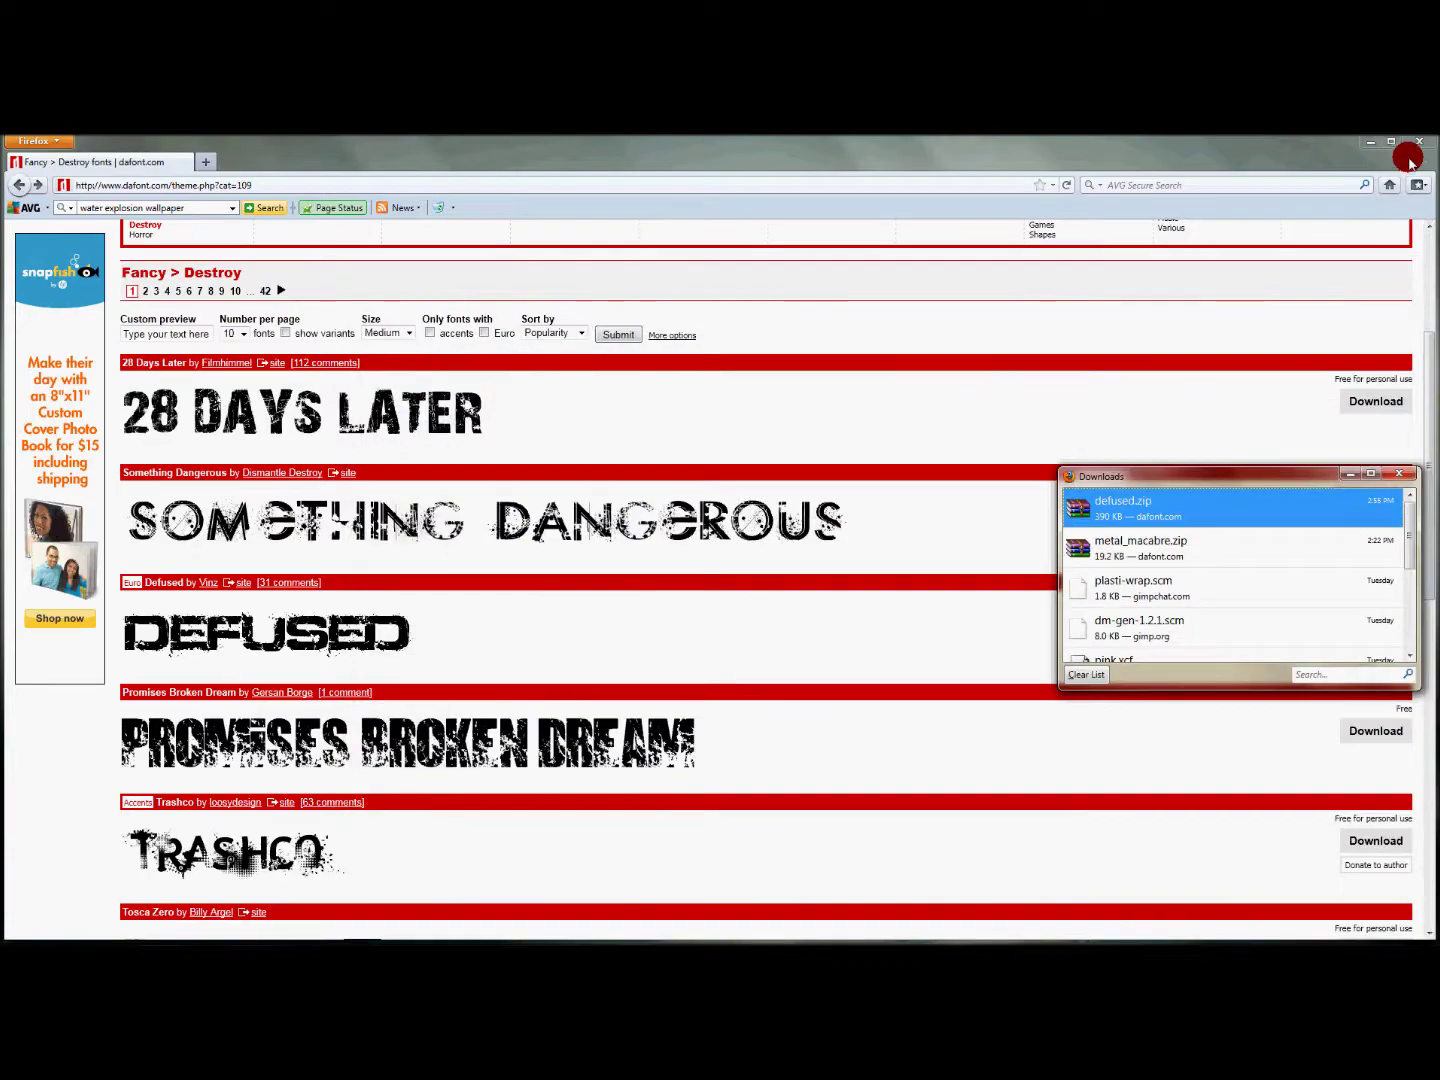
pyautogui.click(1370, 141)
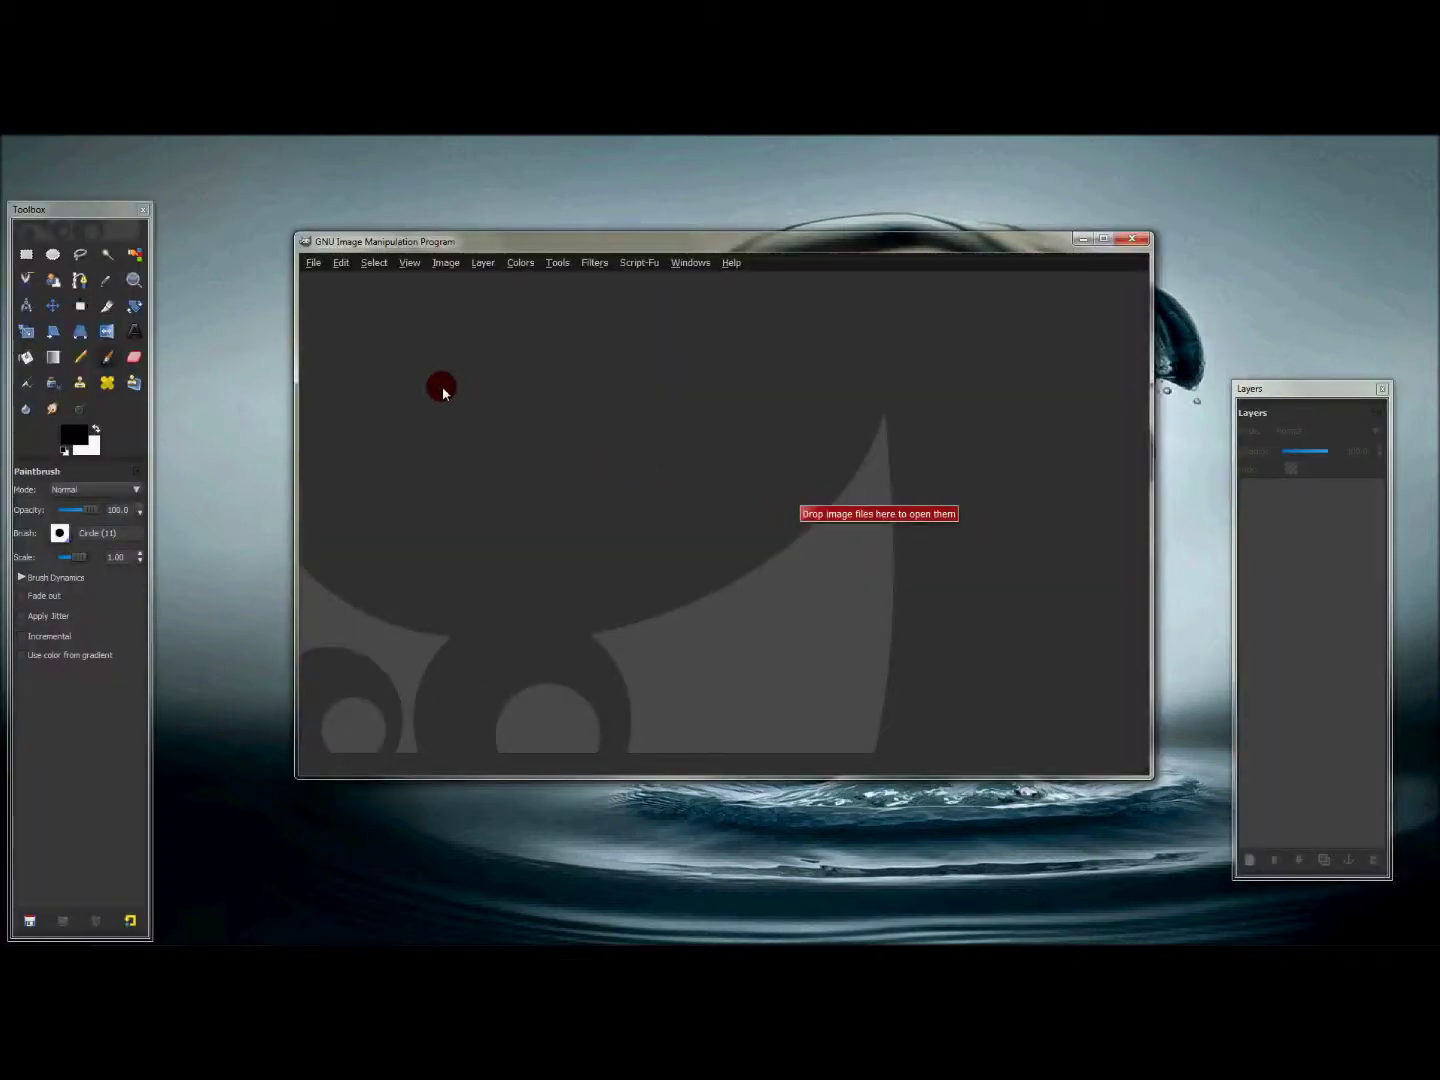
# - Create a new 640×400 image
pyautogui.click(316, 264)
pyautogui.click(330, 279)
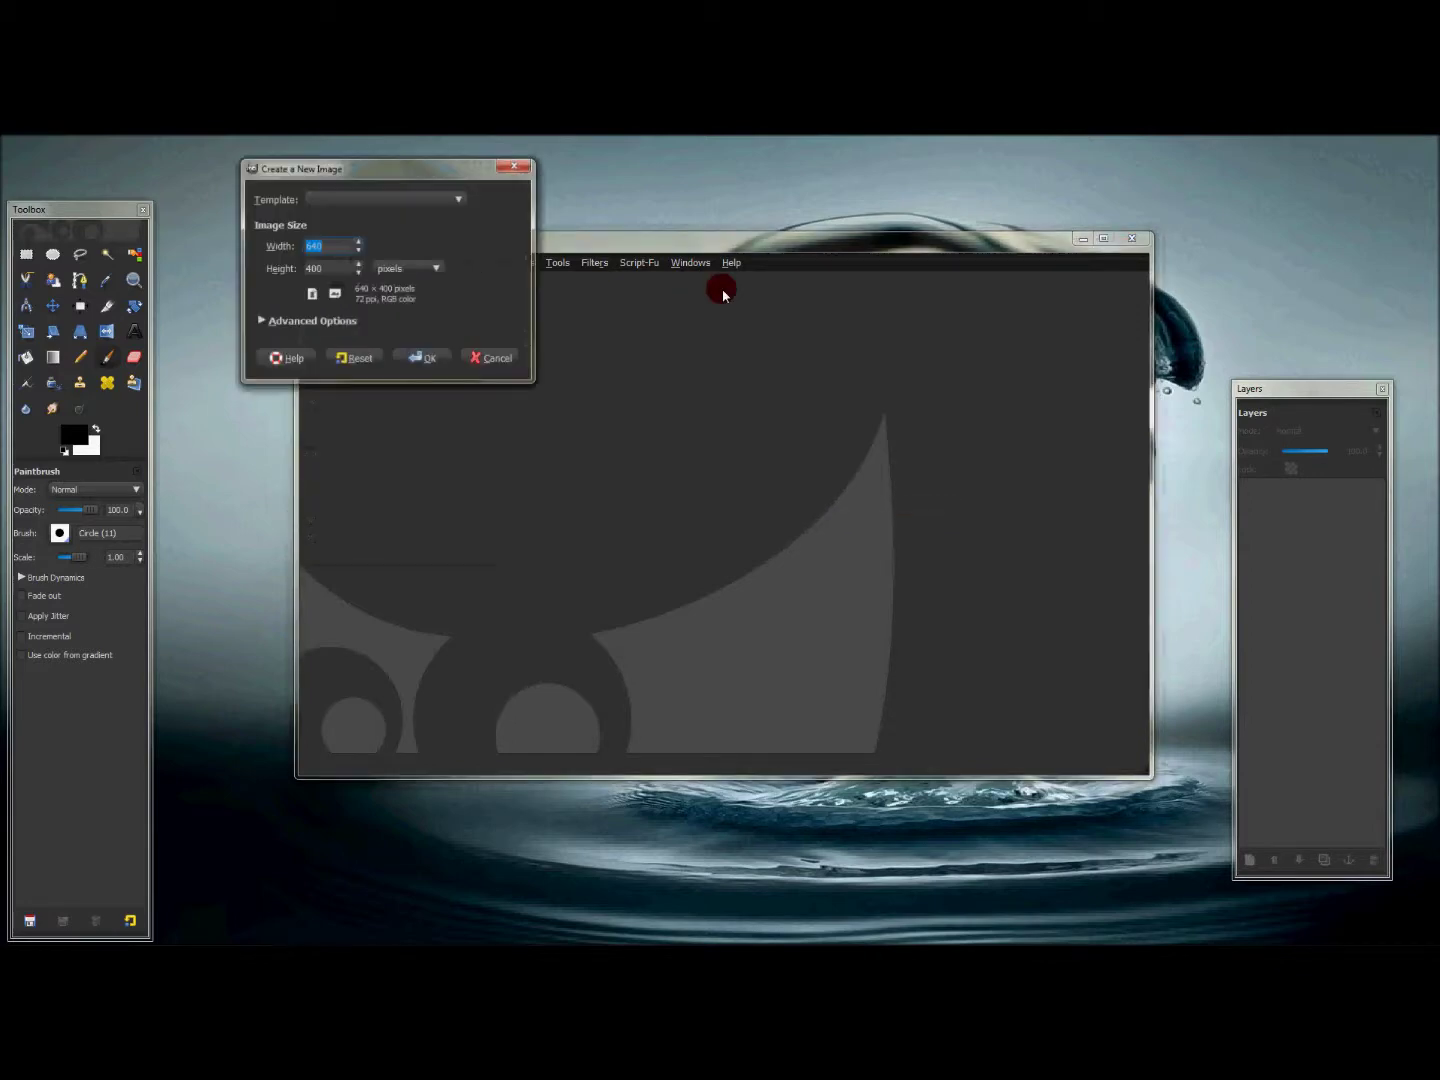
pyautogui.click(445, 357)
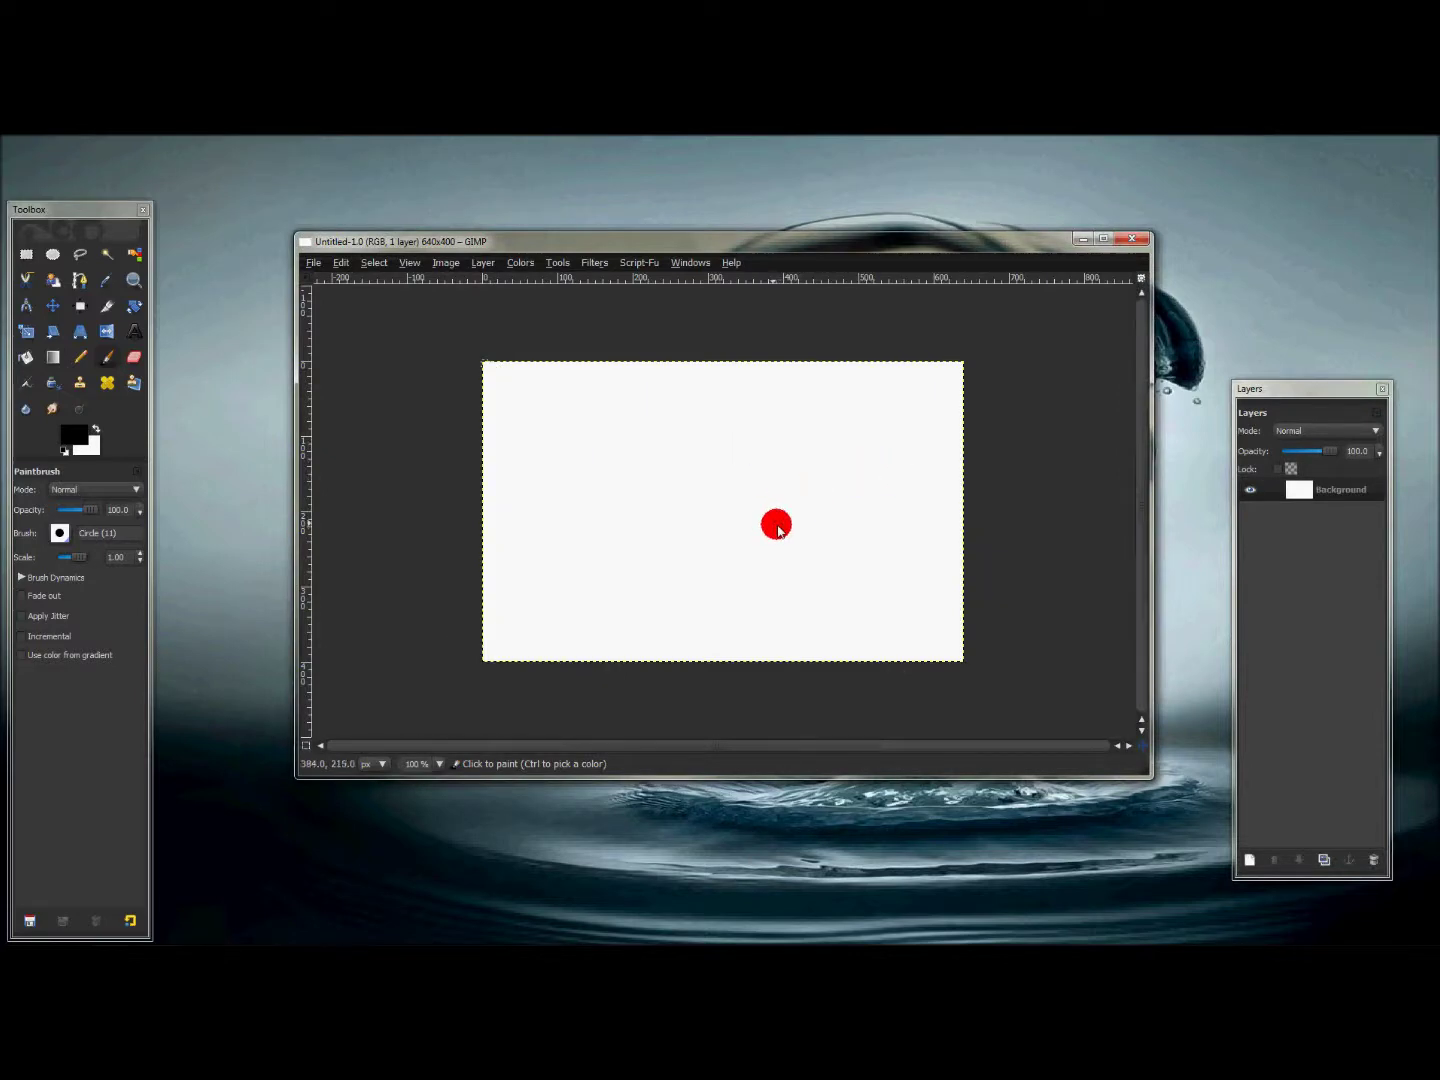
# - Add a Sans text layer reading 'GIMP' and enlarge it to size 170
pyautogui.click(135, 331)
pyautogui.click(636, 420)
pyautogui.moveTo(635, 420); pyautogui.dragTo(916, 612)
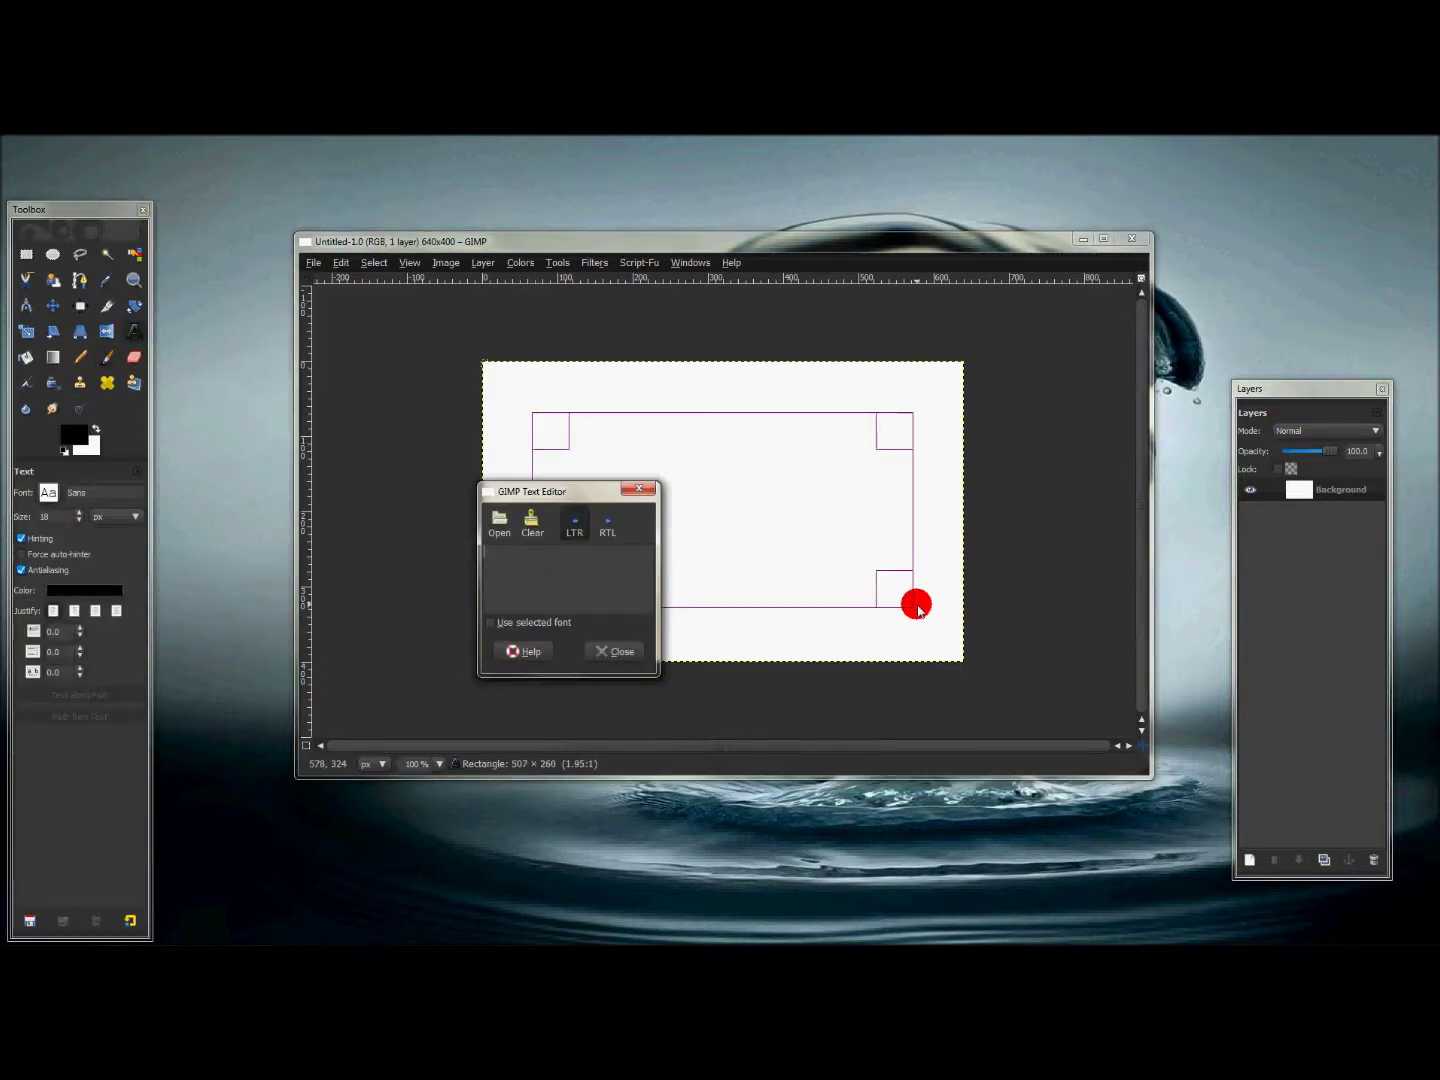
pyautogui.write('GIMP')
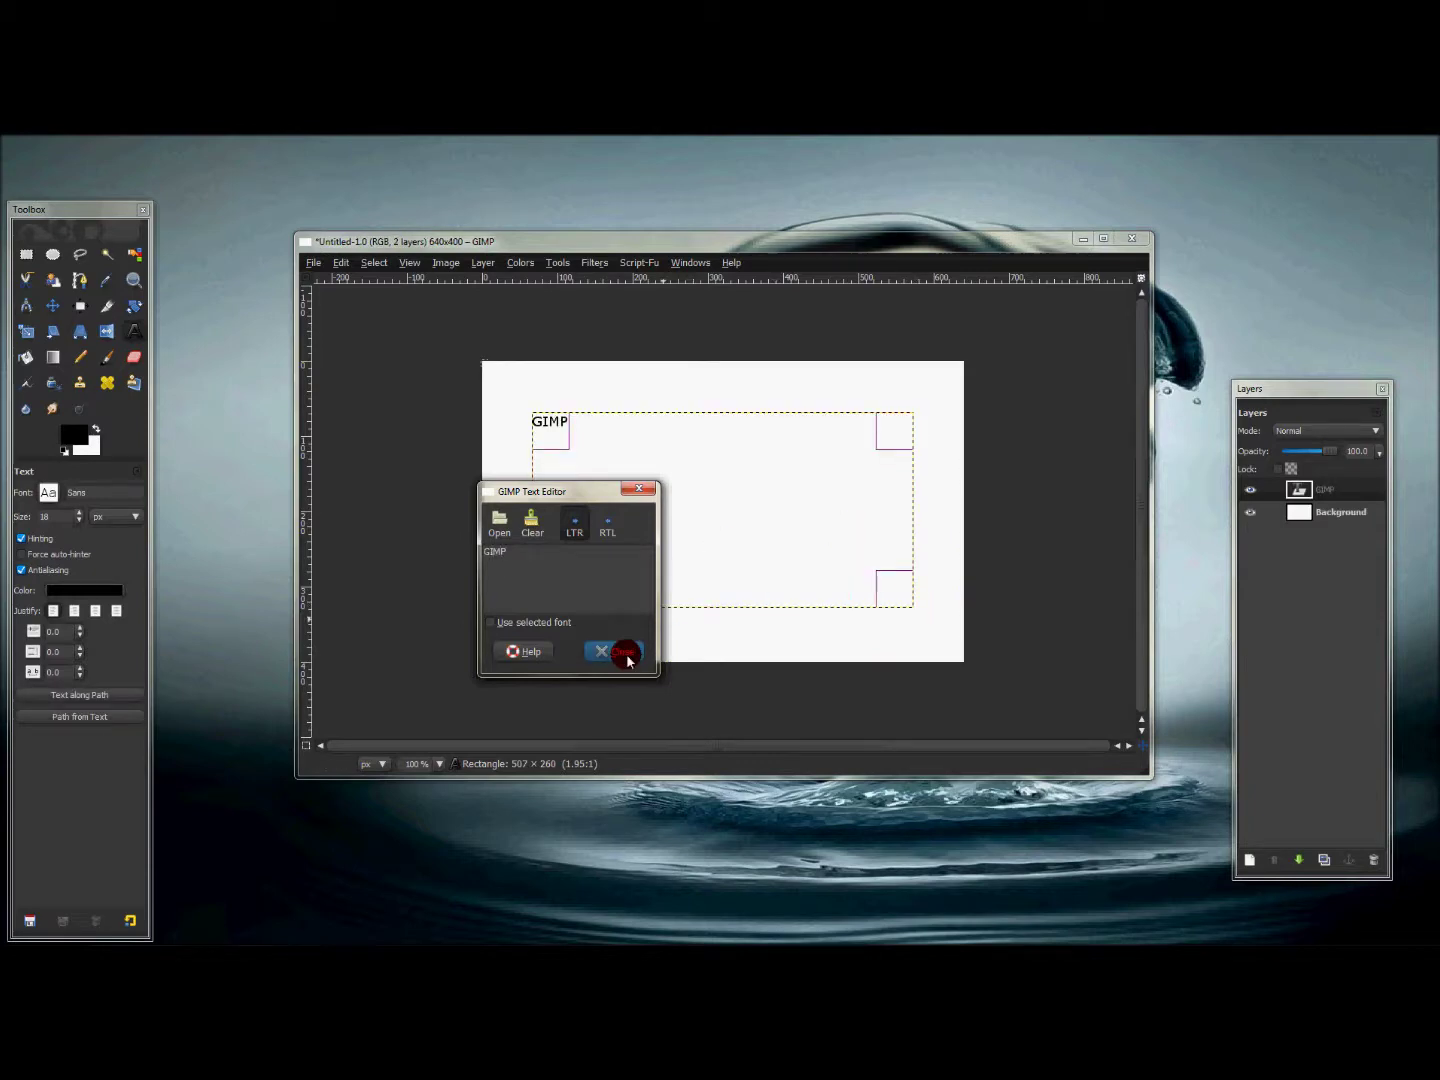
pyautogui.click(599, 648)
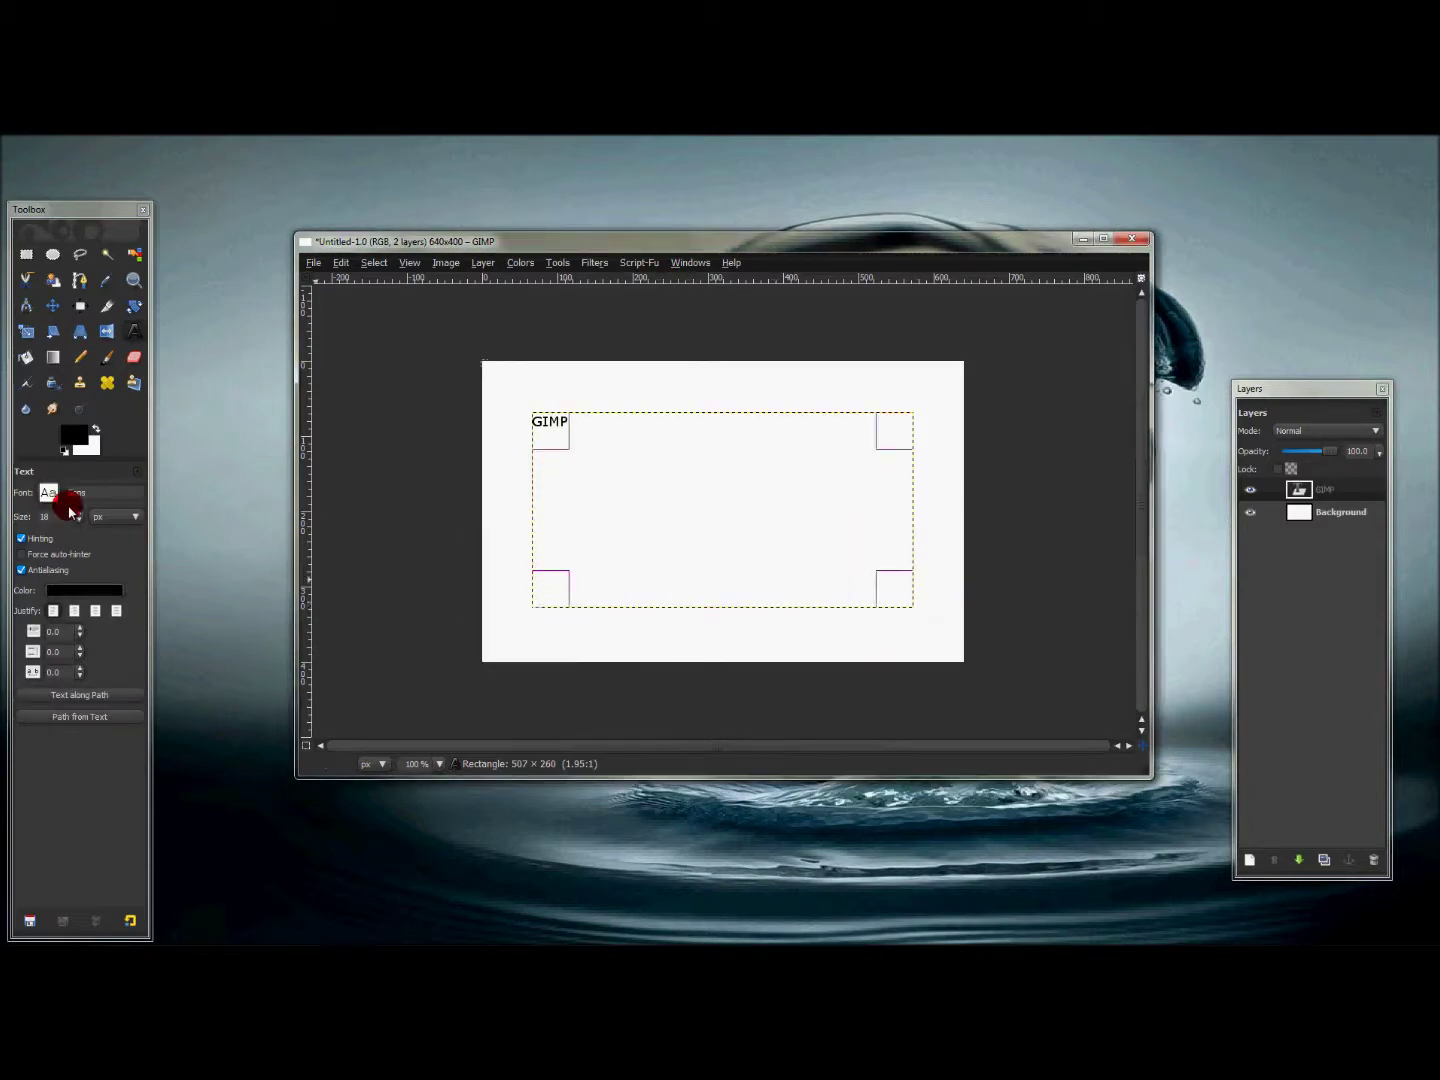
pyautogui.scroll(20, 80, 515)
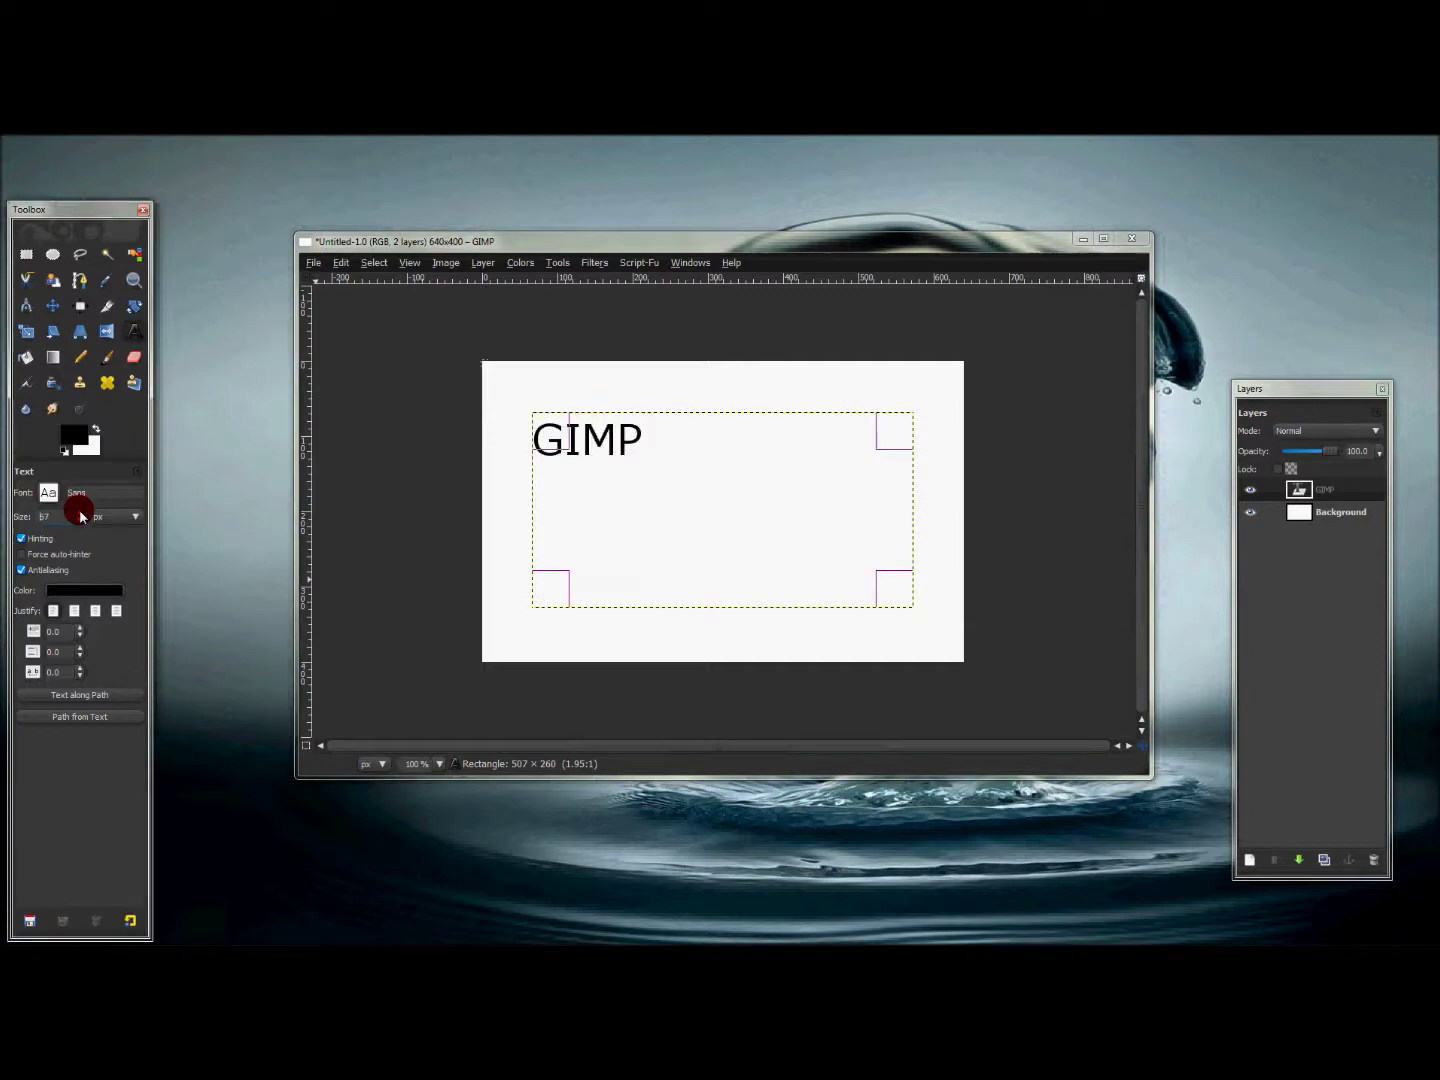
pyautogui.scroll(20, 80, 515)
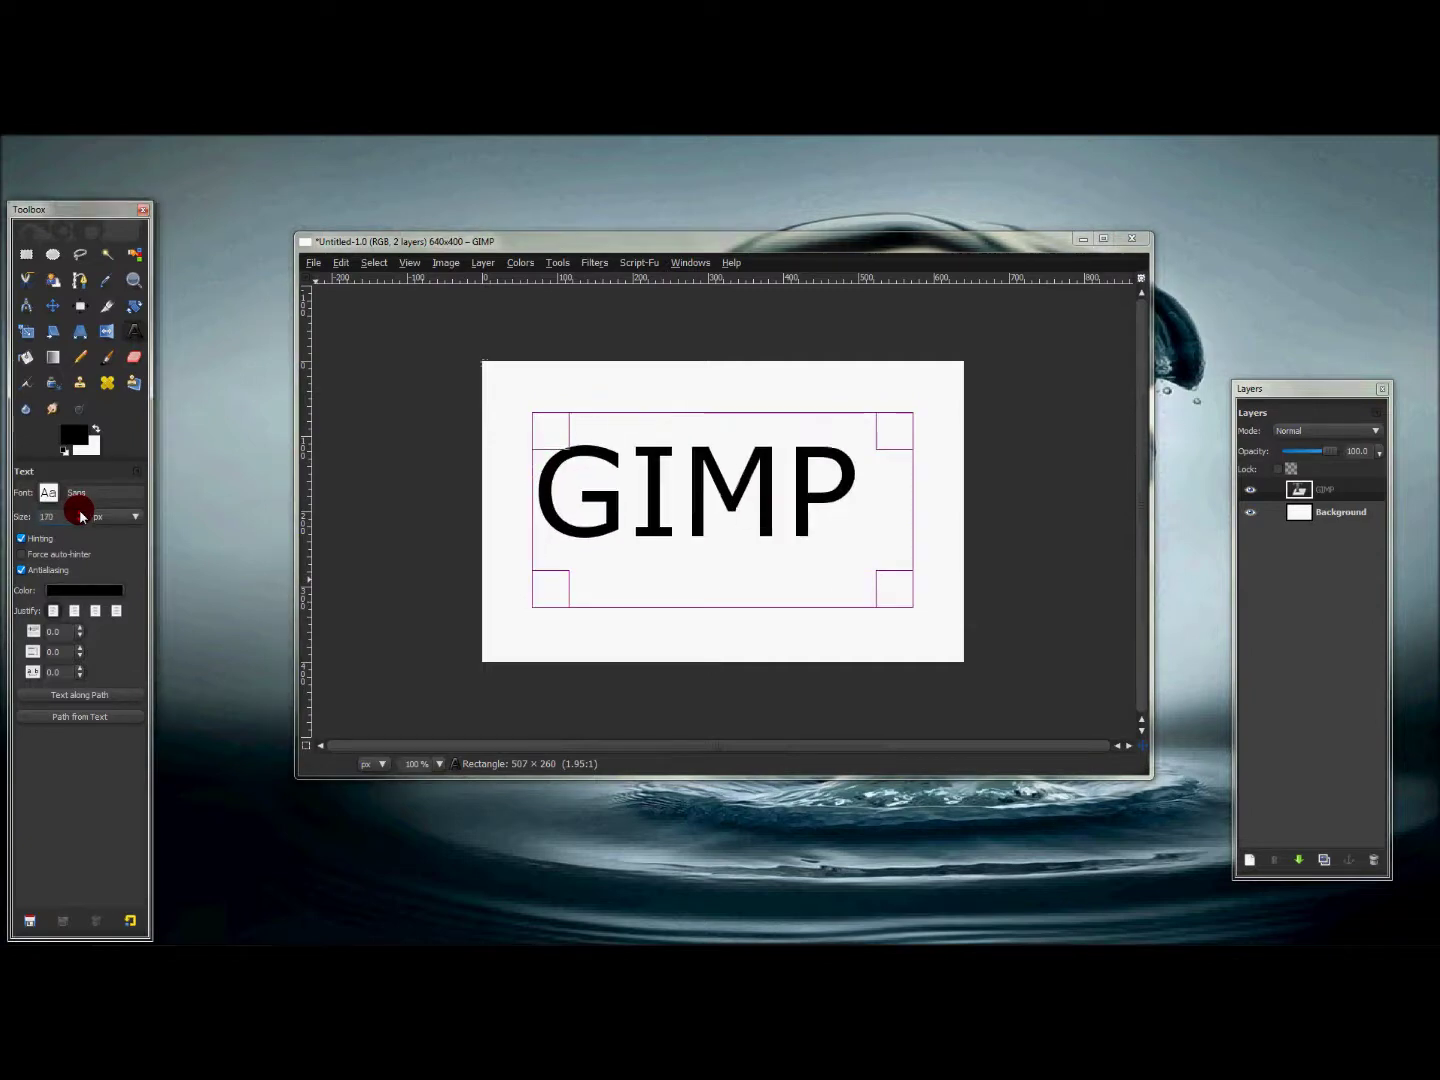
pyautogui.click(44, 491)
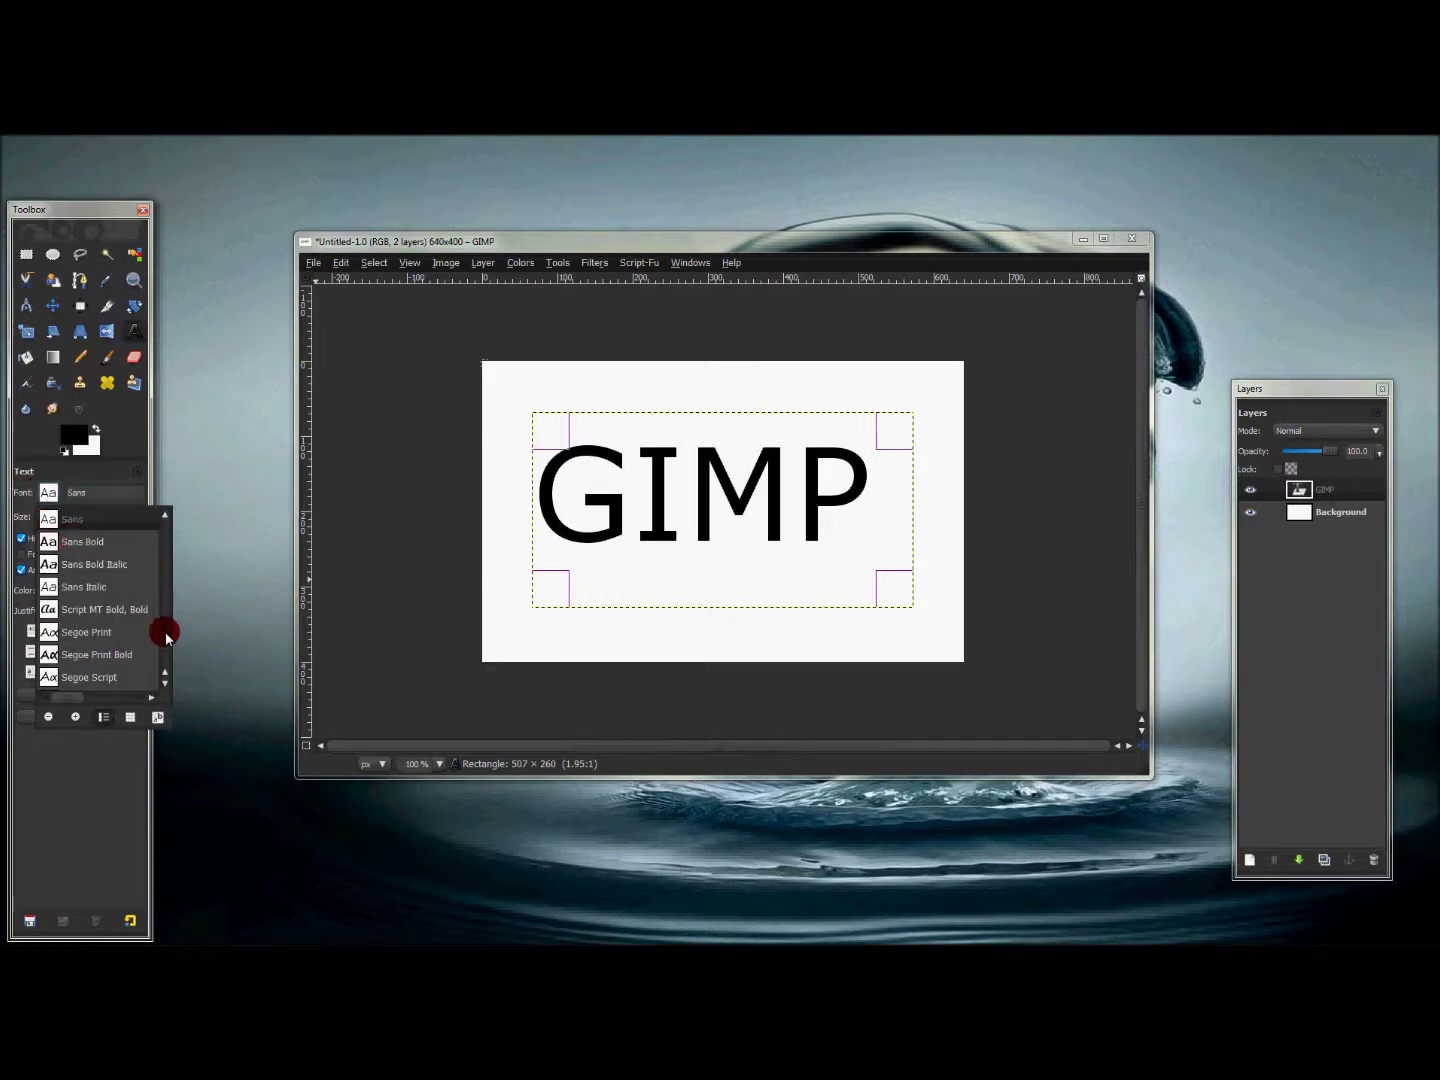
# - Switch the 'GIMP' text to Defused Bold and widen its box to 537×260
pyautogui.scroll(20, 163, 610)
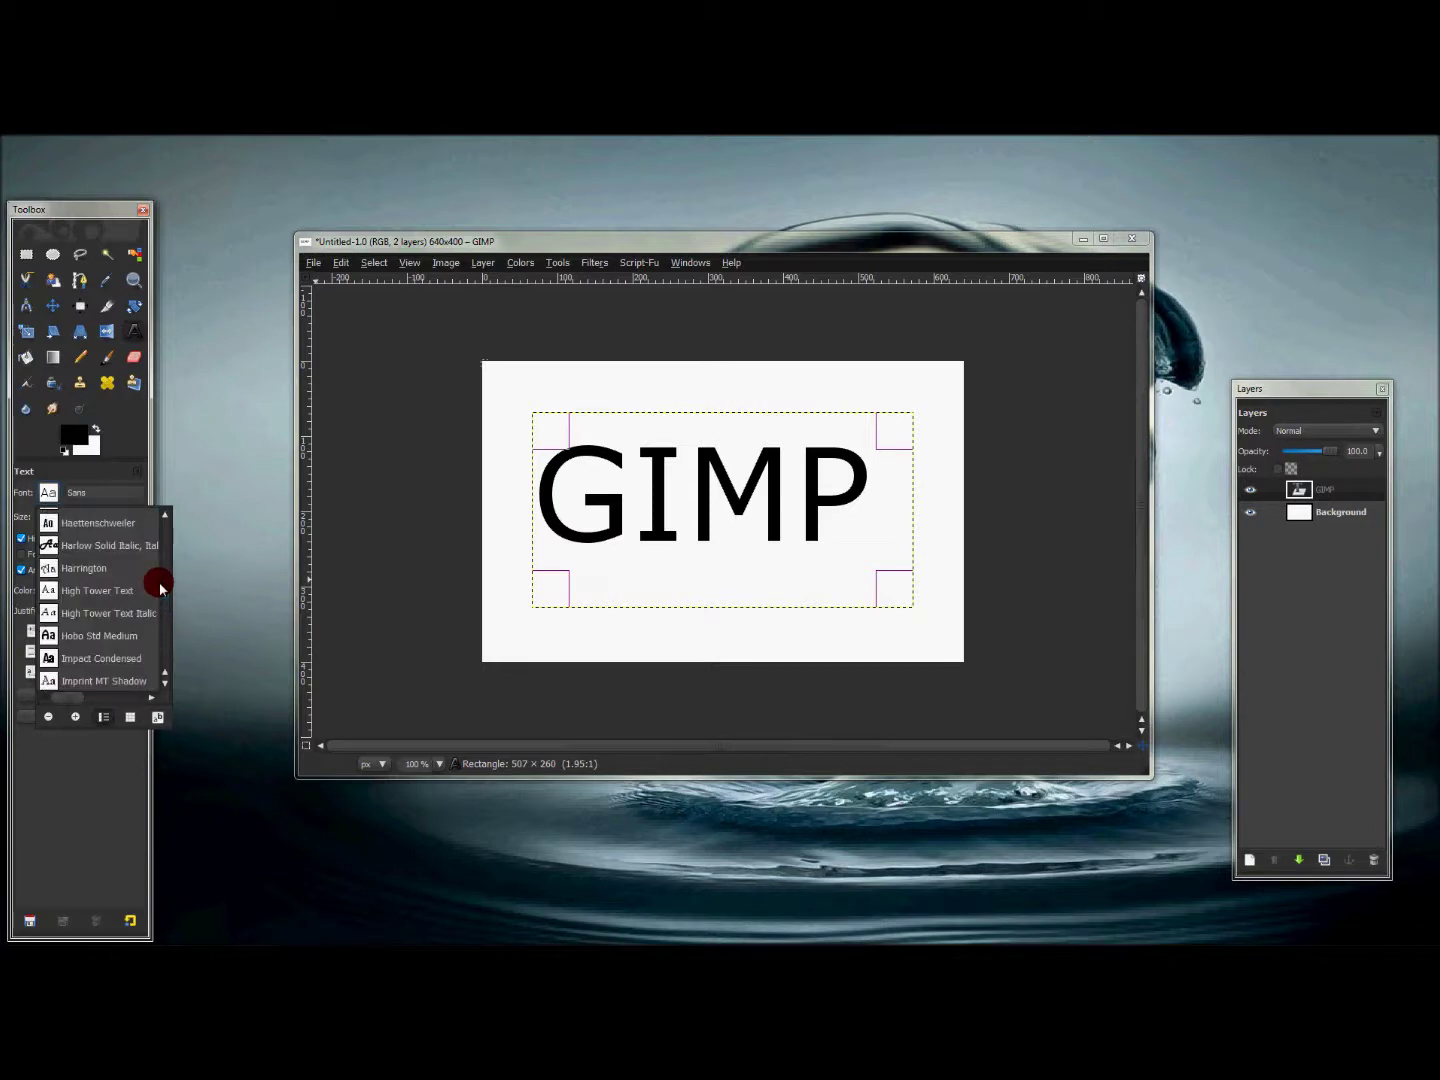
pyautogui.scroll(15, 160, 578)
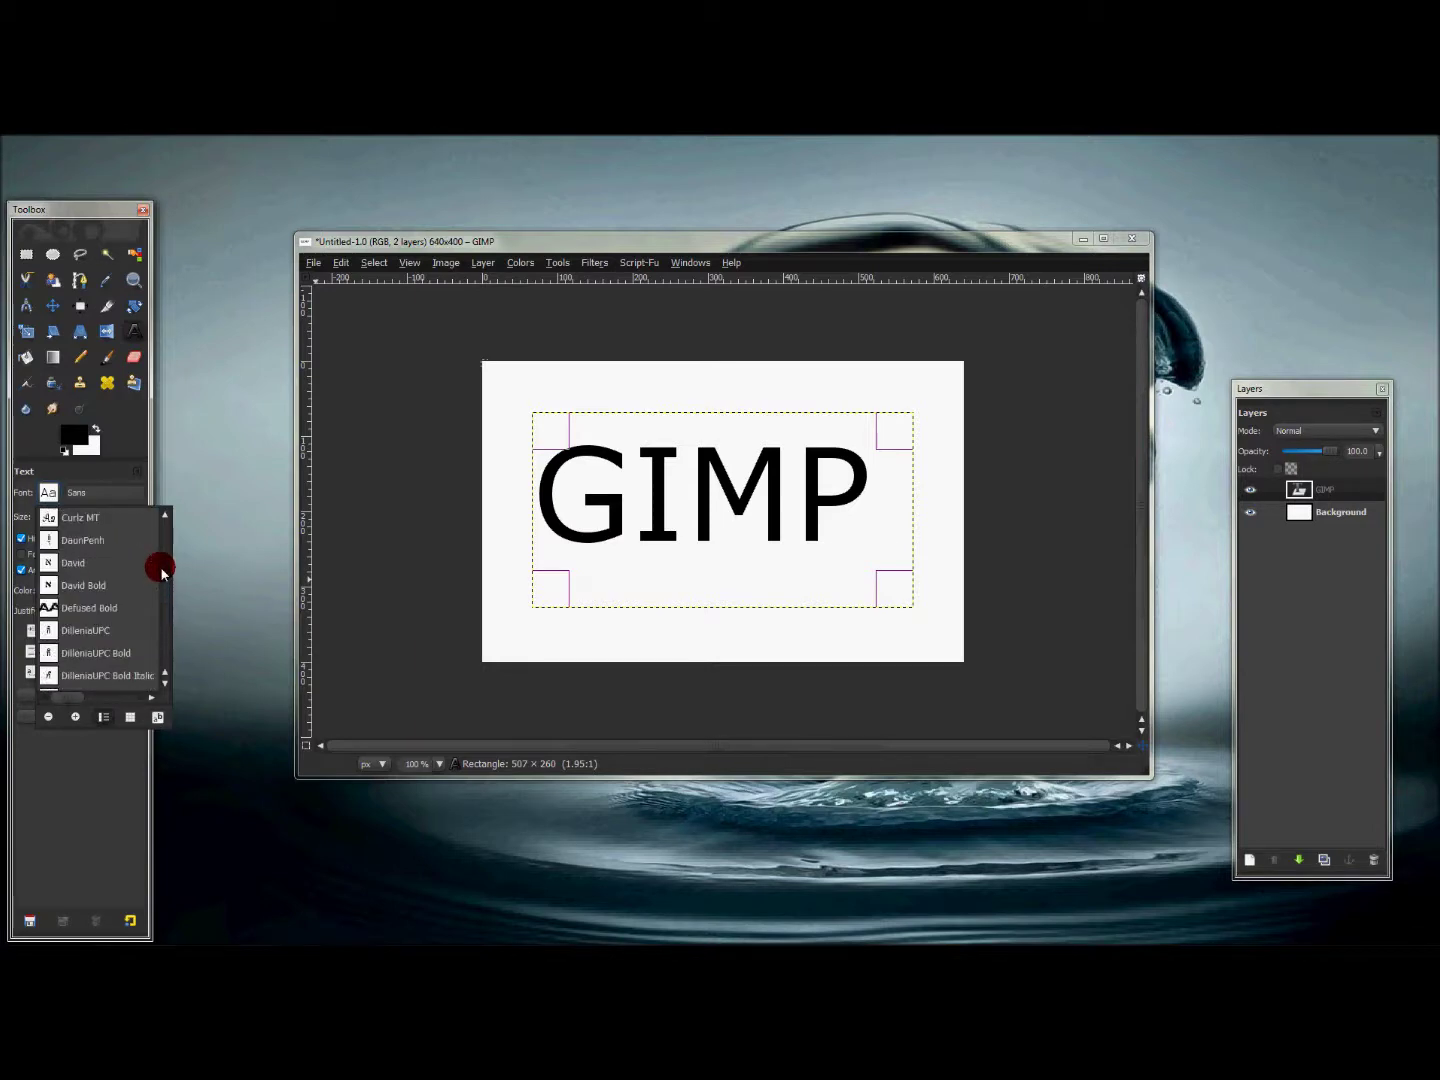
pyautogui.scroll(3, 159, 569)
pyautogui.scroll(3, 163, 679)
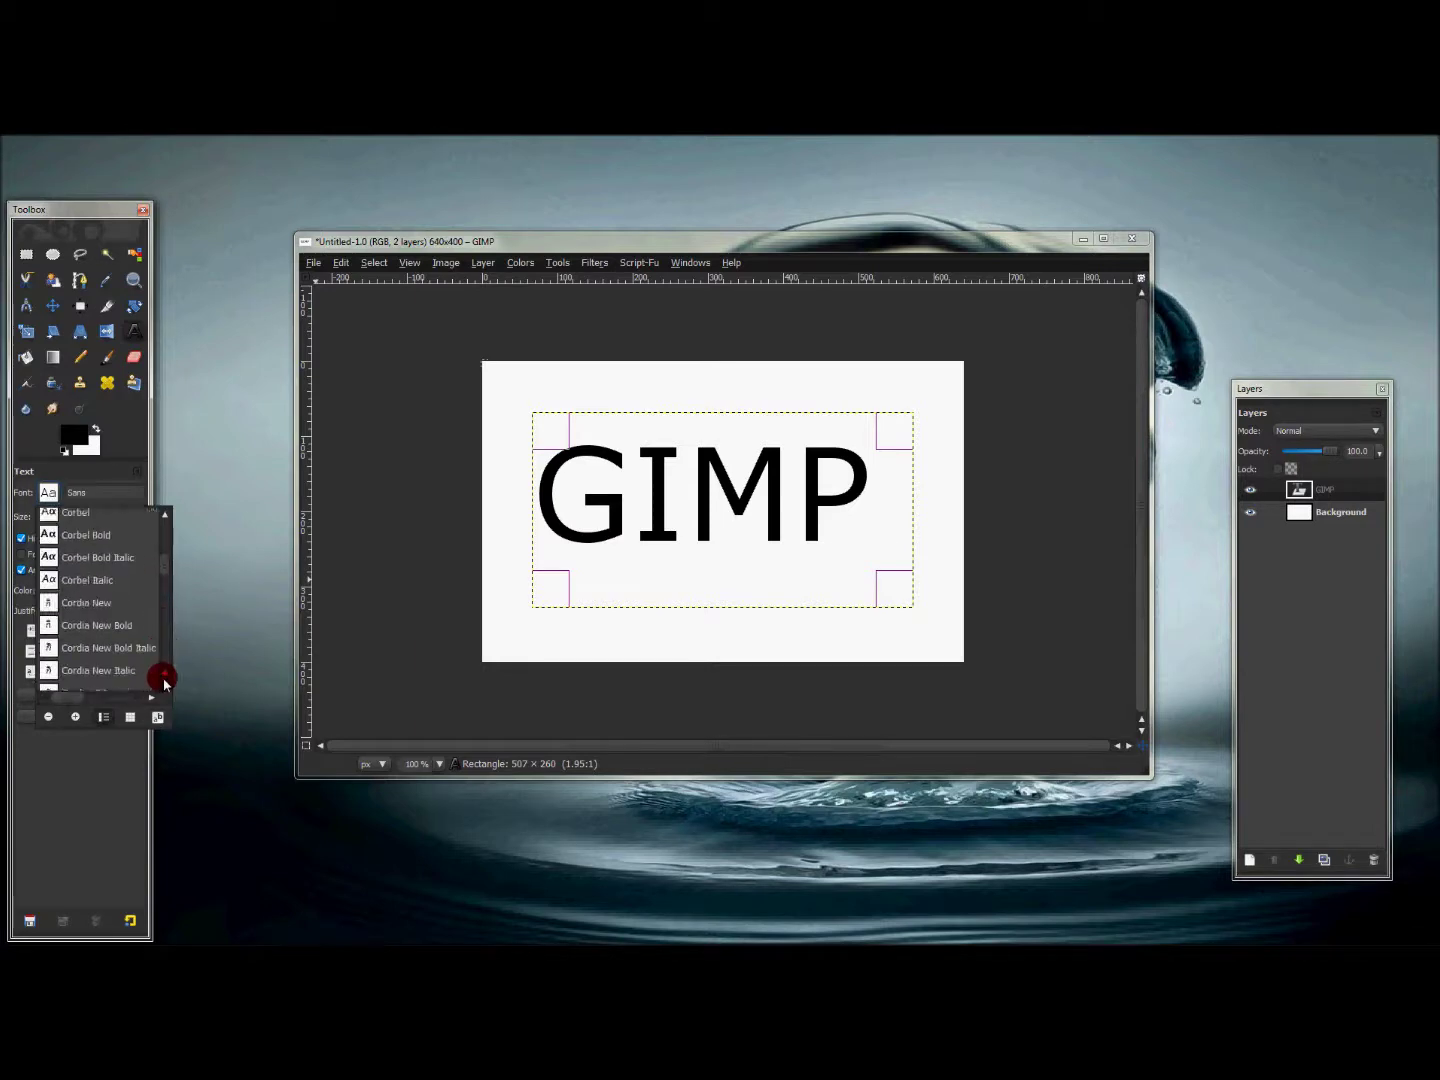
pyautogui.scroll(-6, 163, 680)
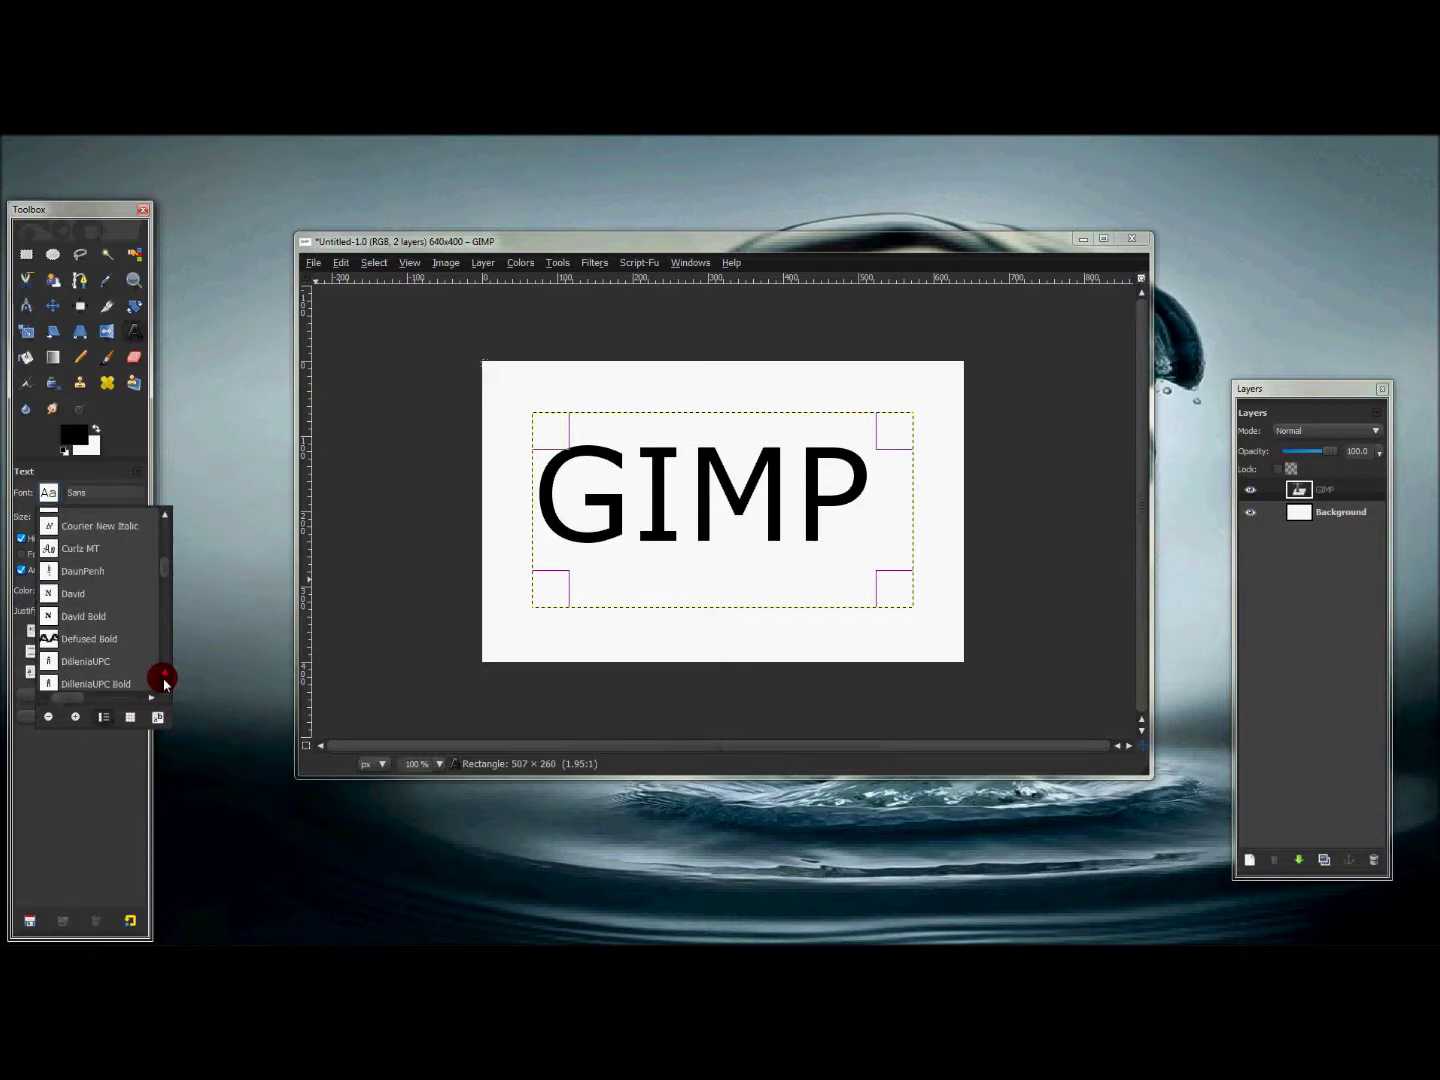
pyautogui.click(111, 638)
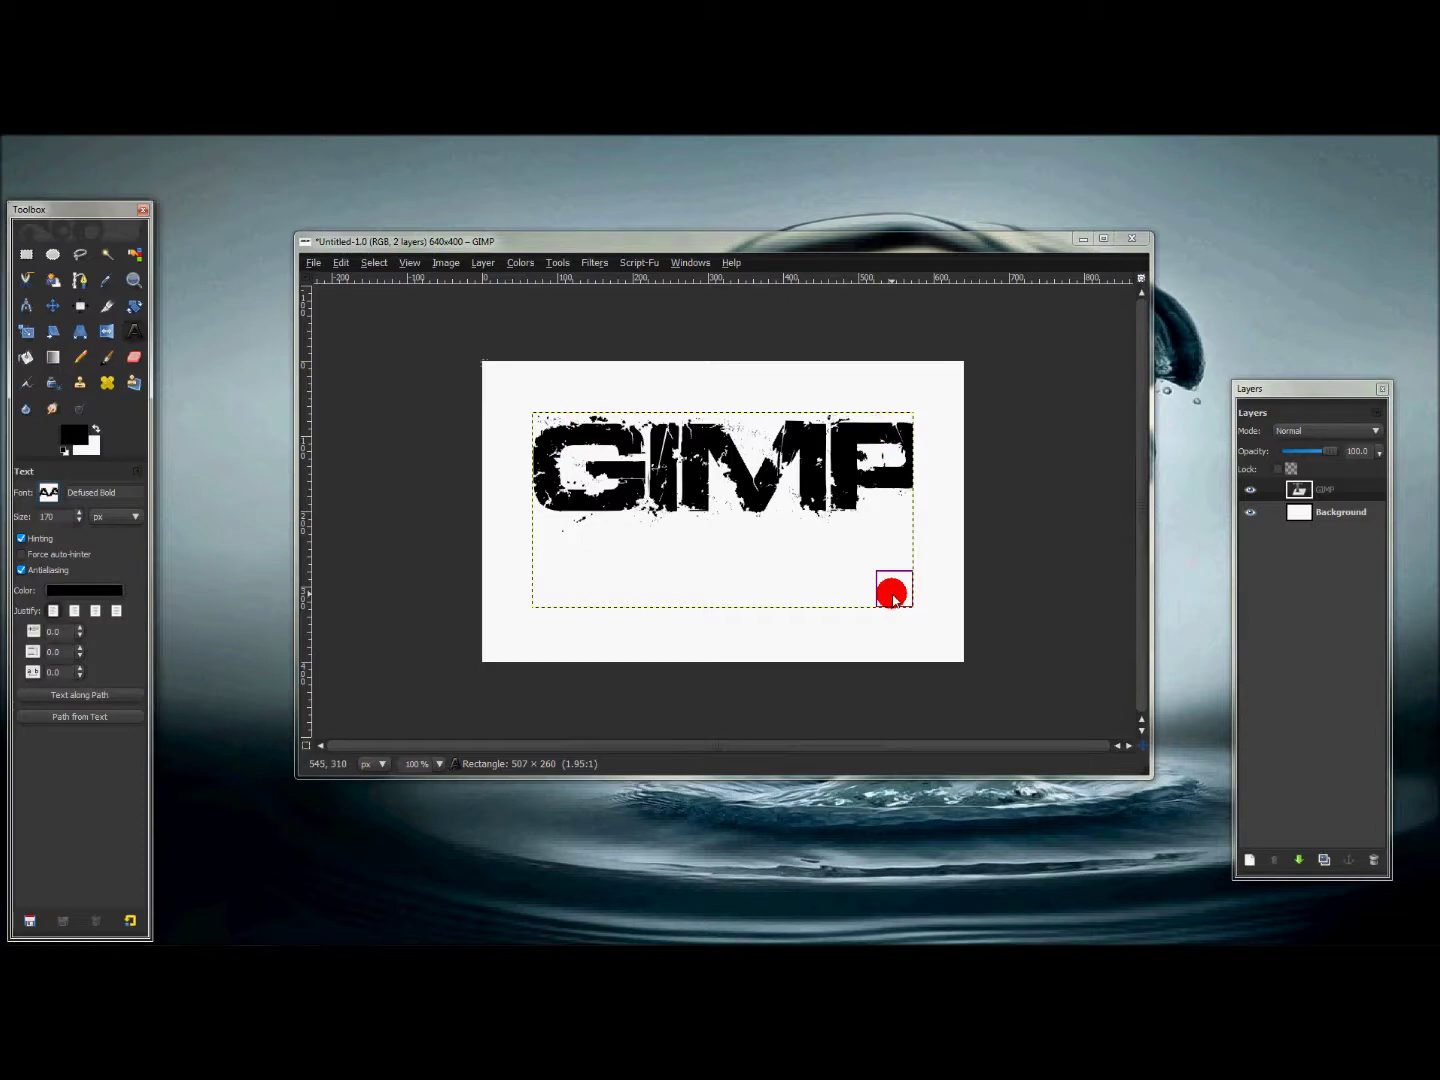
pyautogui.moveTo(890, 588); pyautogui.dragTo(917, 592)
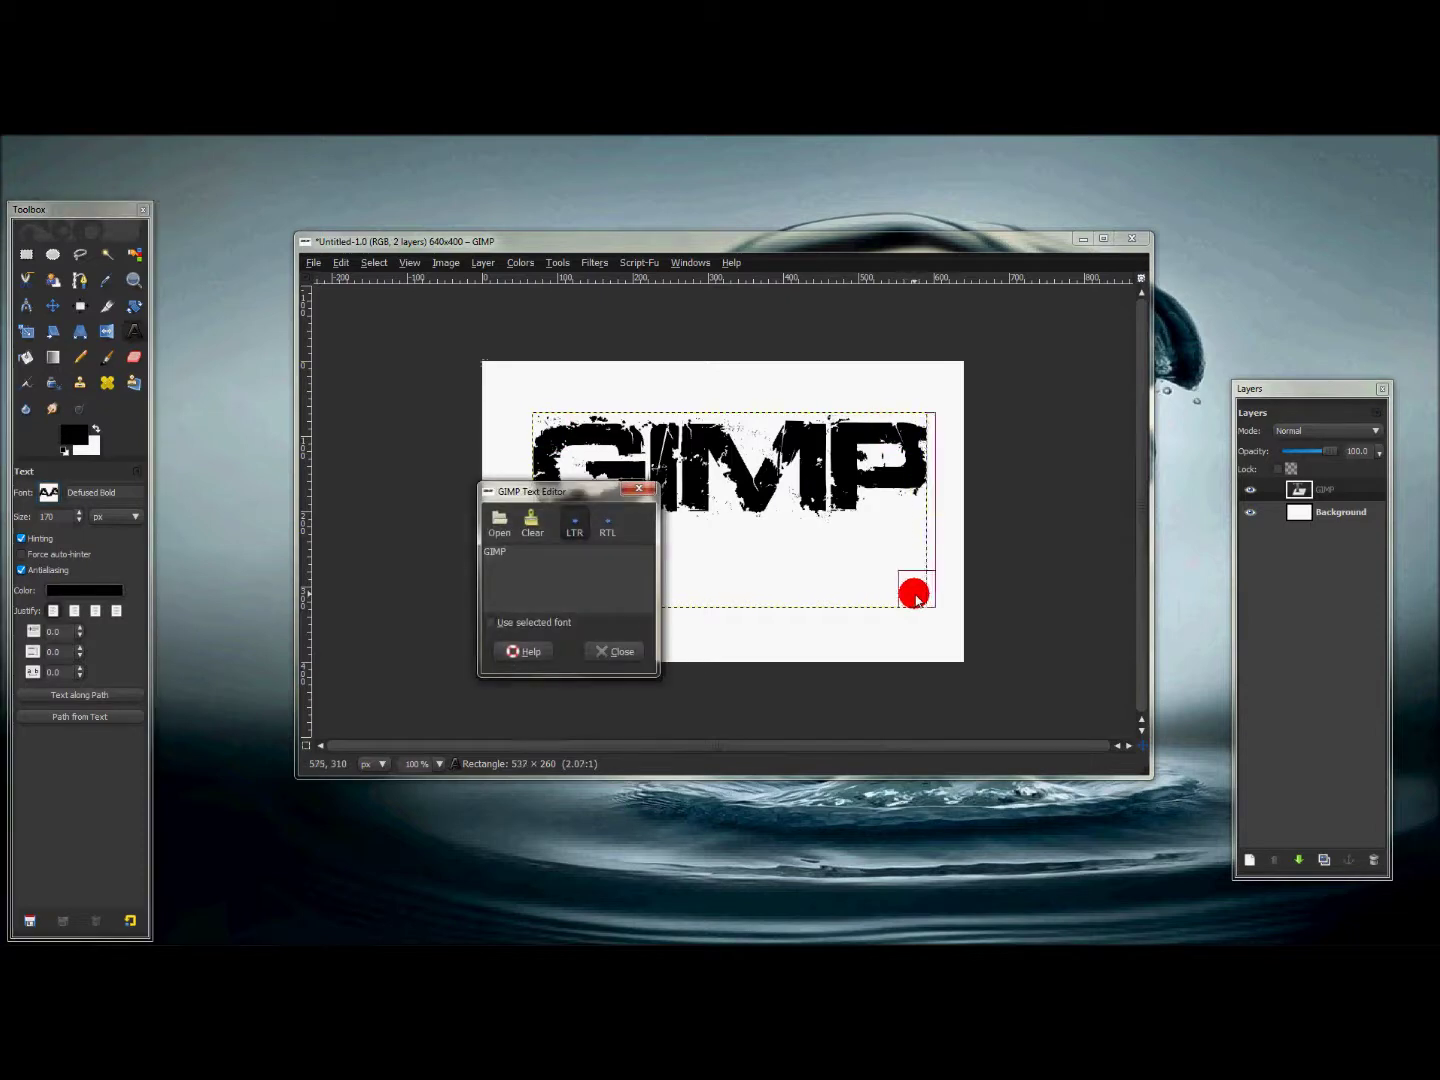
pyautogui.click(638, 488)
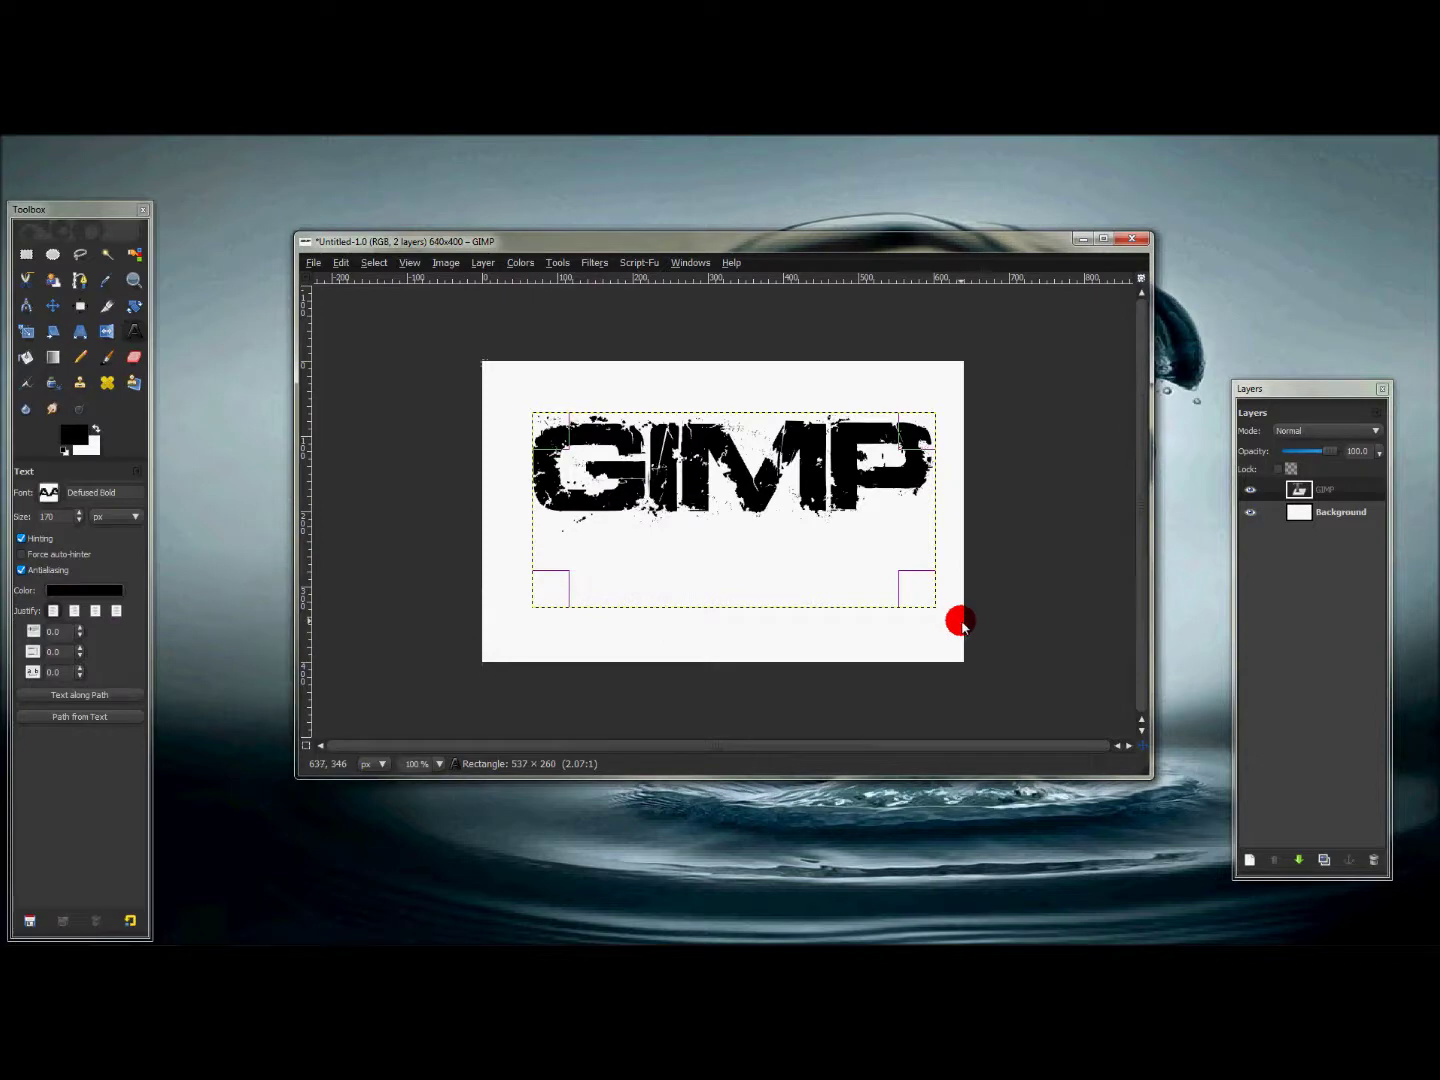